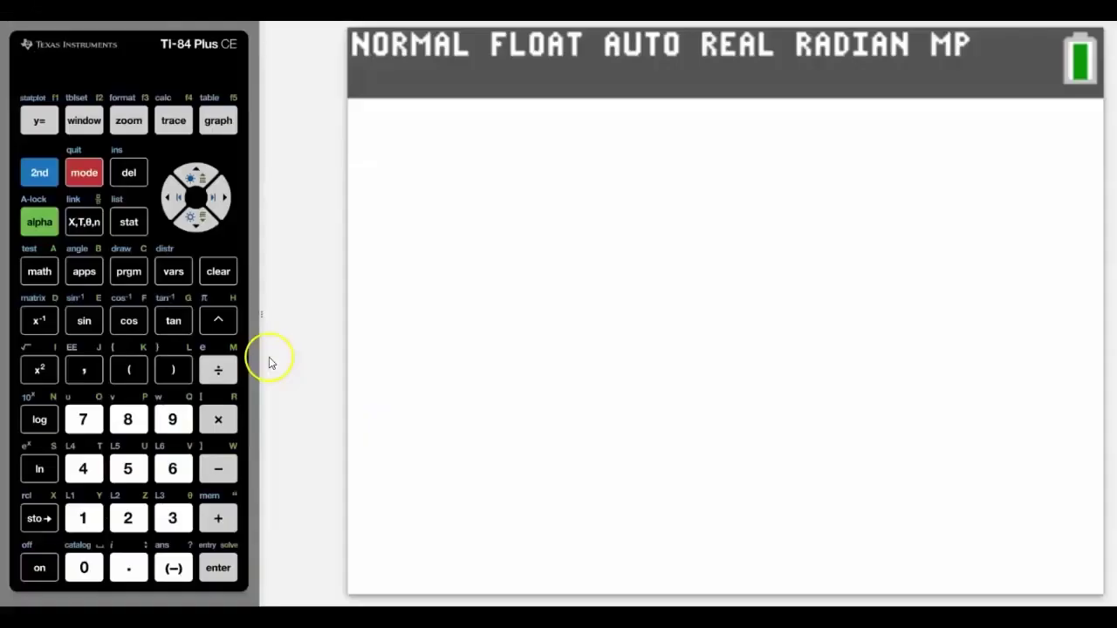
- Check the L1 (0–6) and L2 (1.63–4.8) data in the list editor, then show the empty graph
click(130, 223)
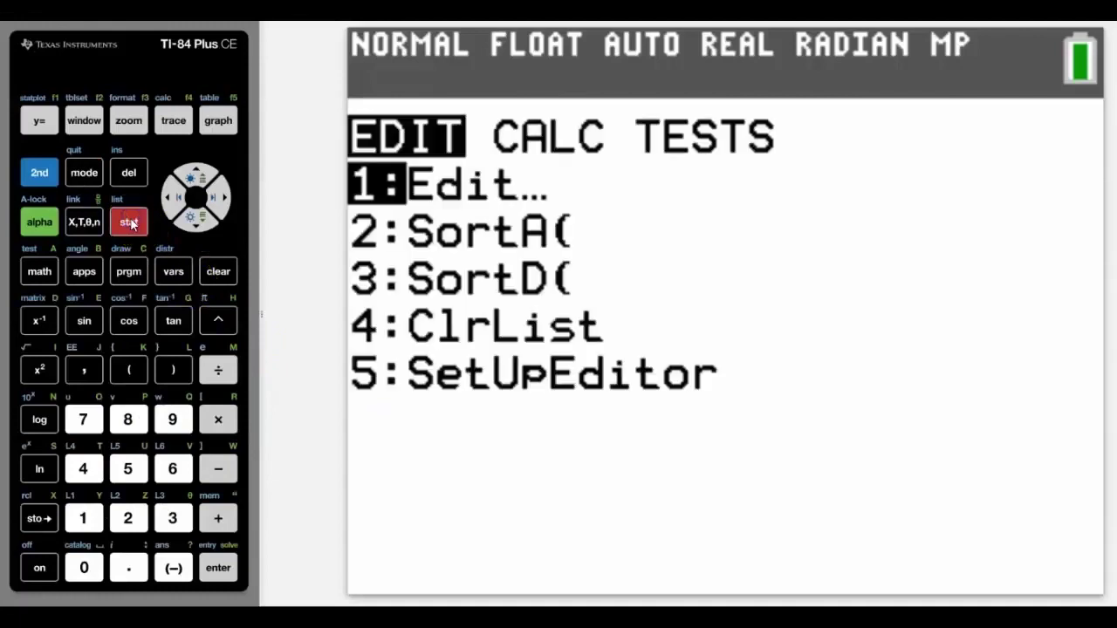
click(220, 560)
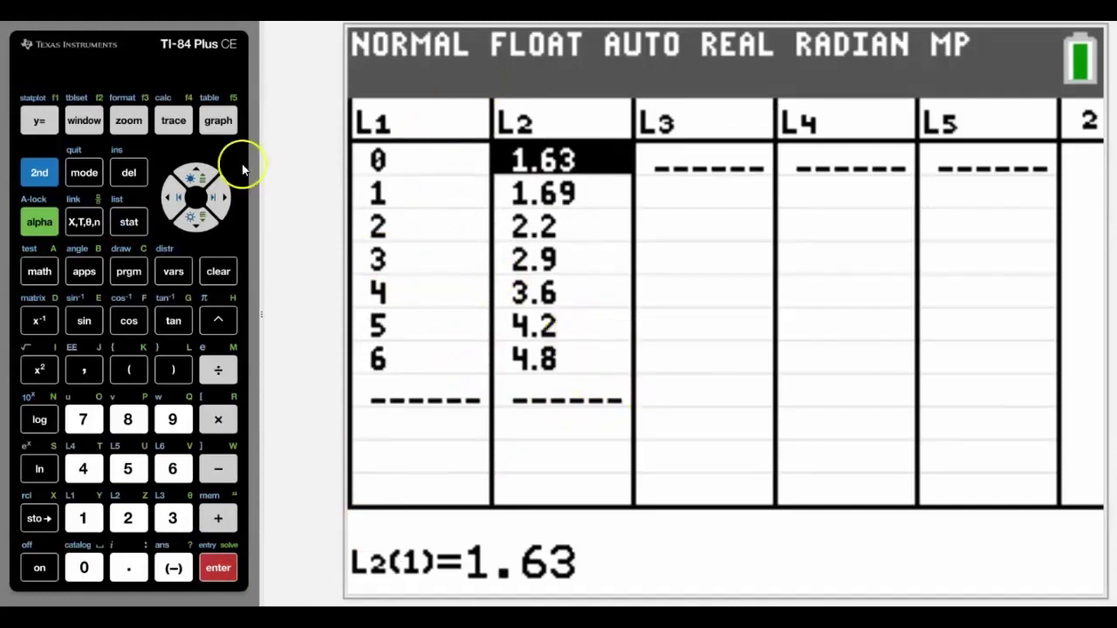
click(227, 120)
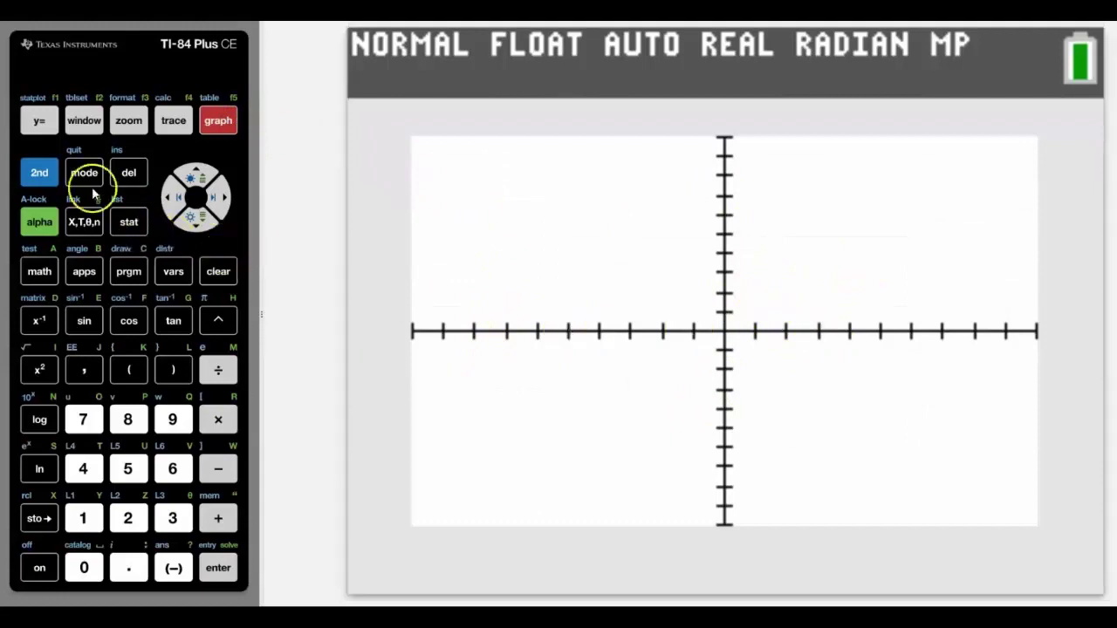
- Turn Plot1 on as an L1-versus-L2 scatter plot and graph the seven rising points
click(35, 172)
click(39, 120)
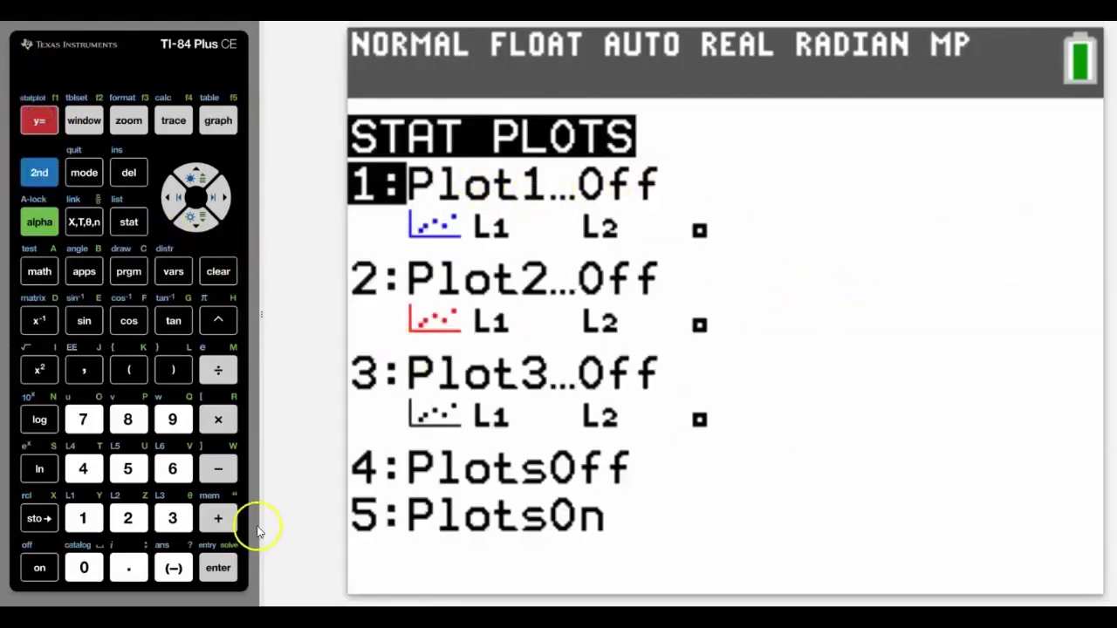
click(218, 568)
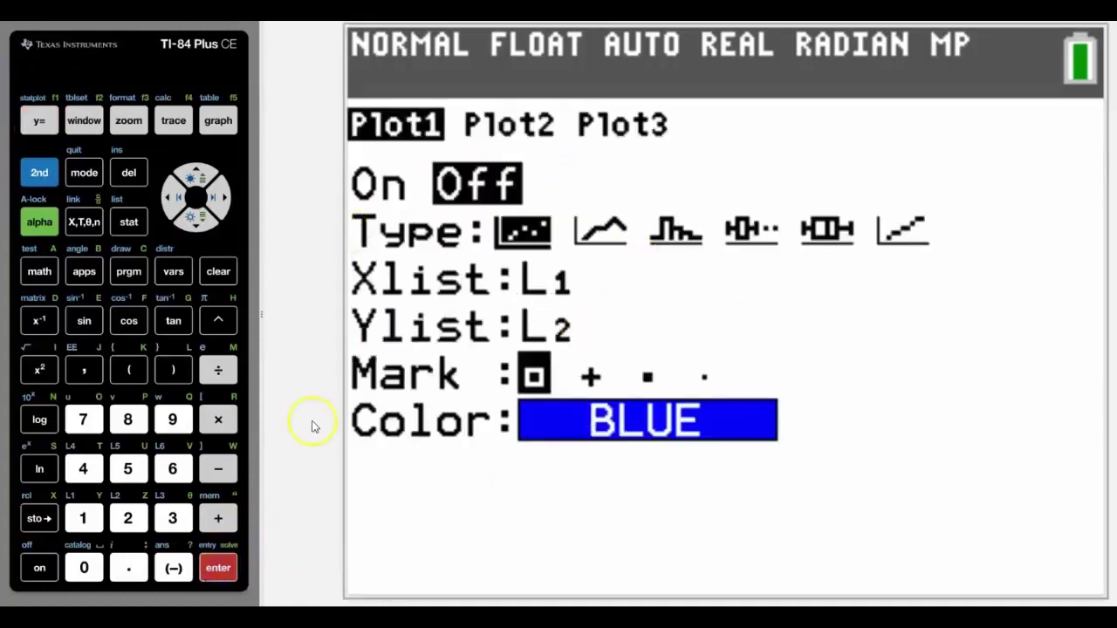
click(218, 568)
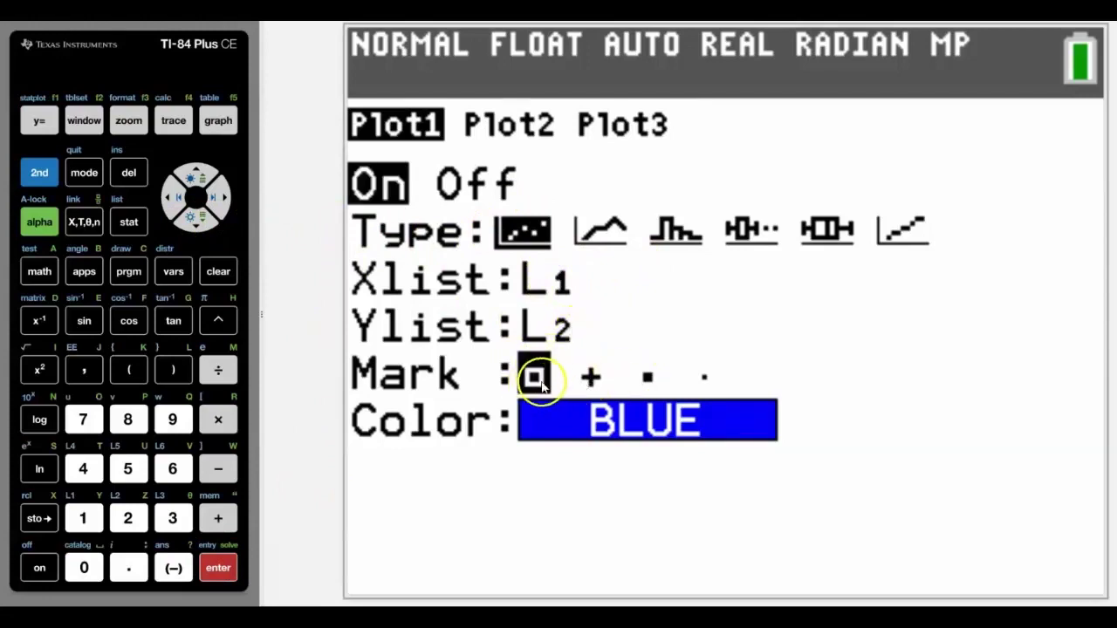
click(219, 121)
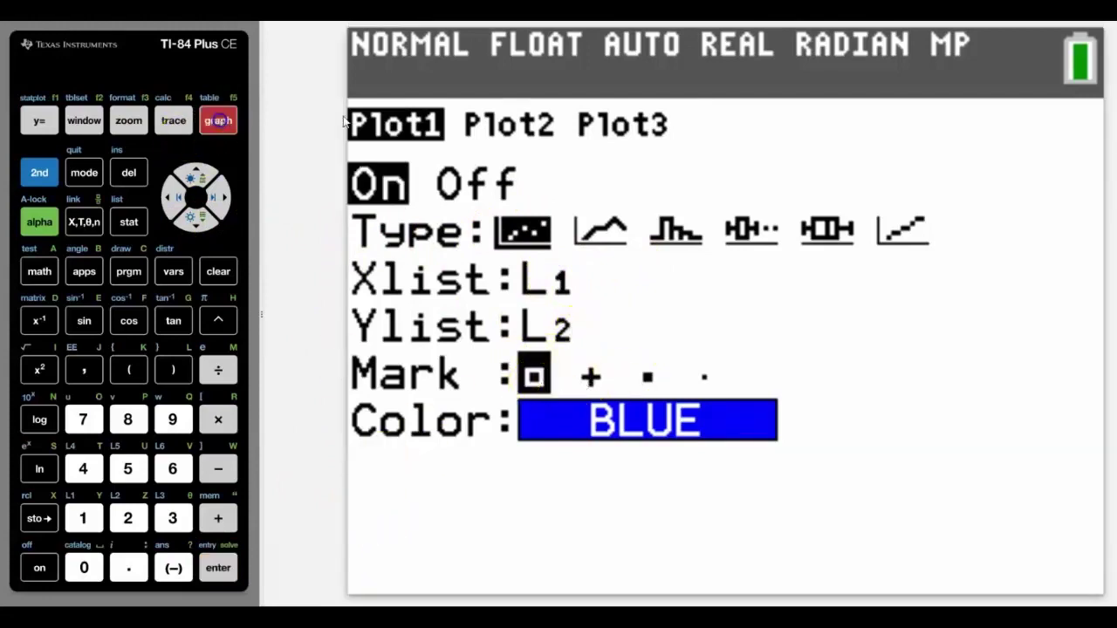
click(740, 329)
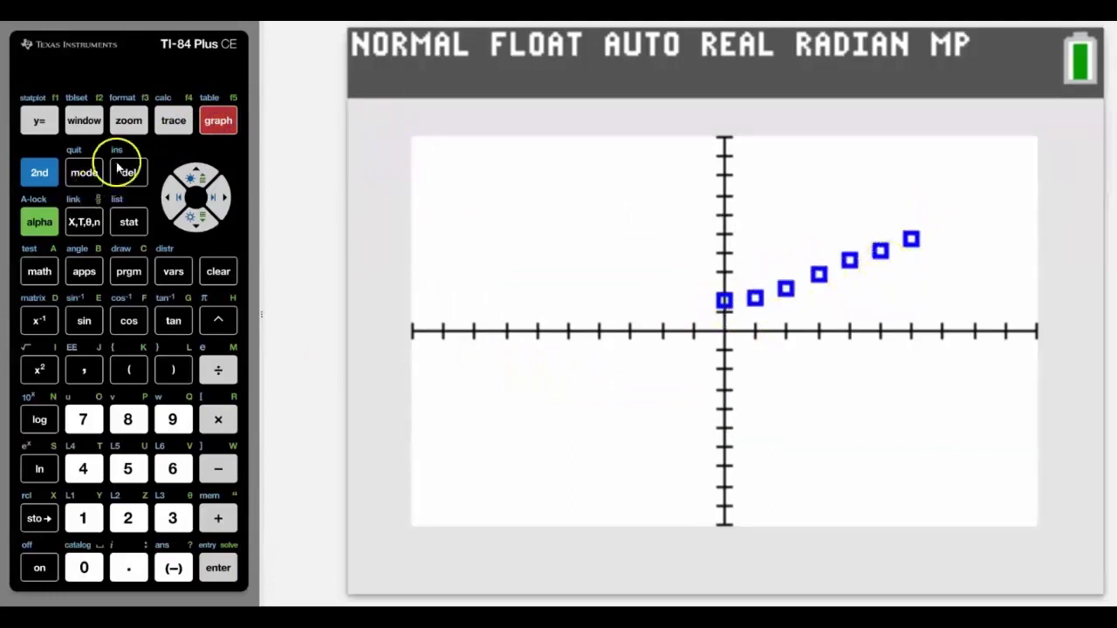
- Recheck the data and window settings, then apply ZoomStat so the seven points fill the screen
click(129, 222)
click(218, 568)
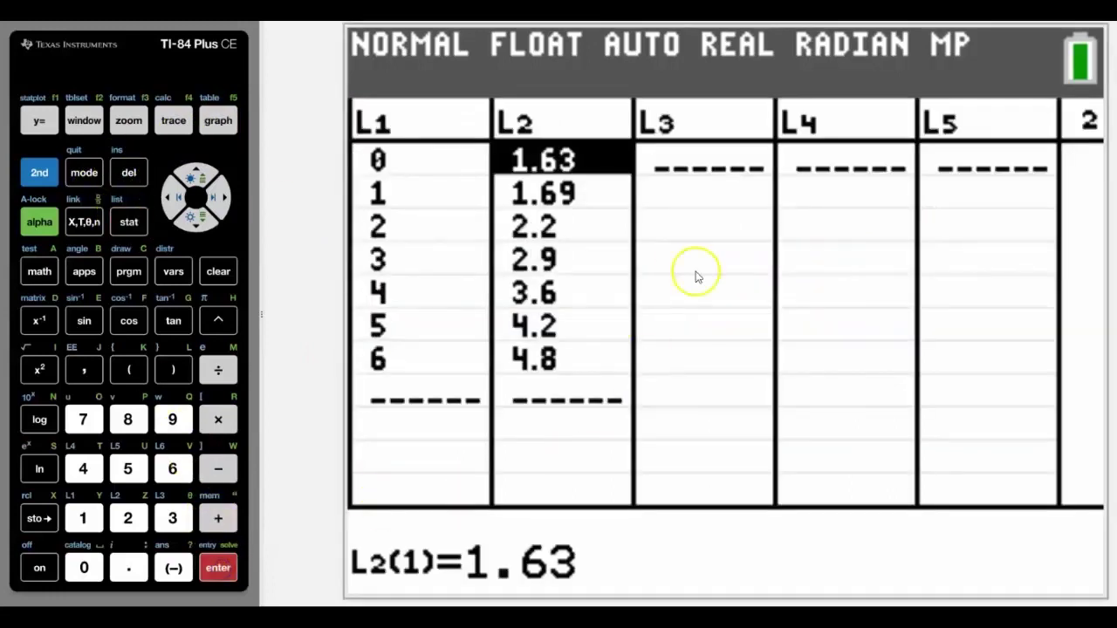
click(84, 120)
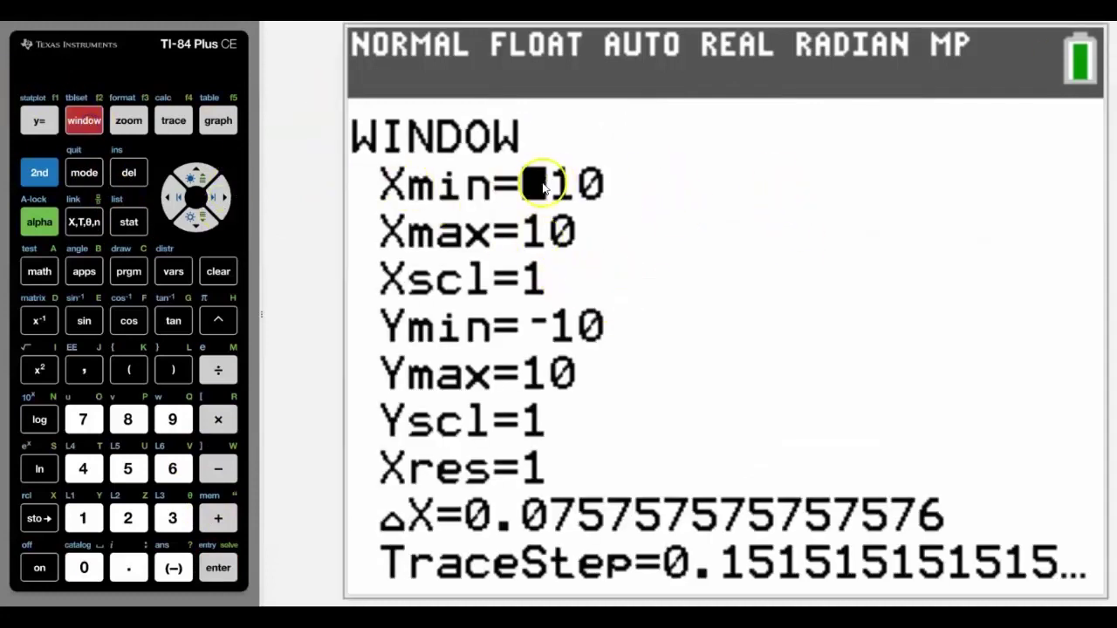
click(218, 120)
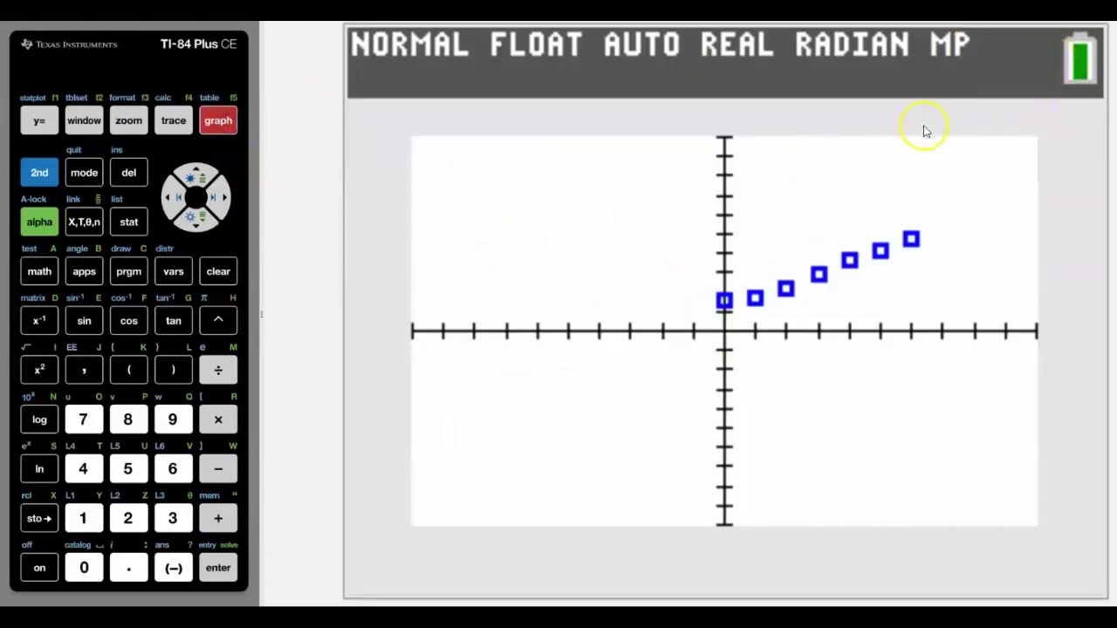
click(131, 124)
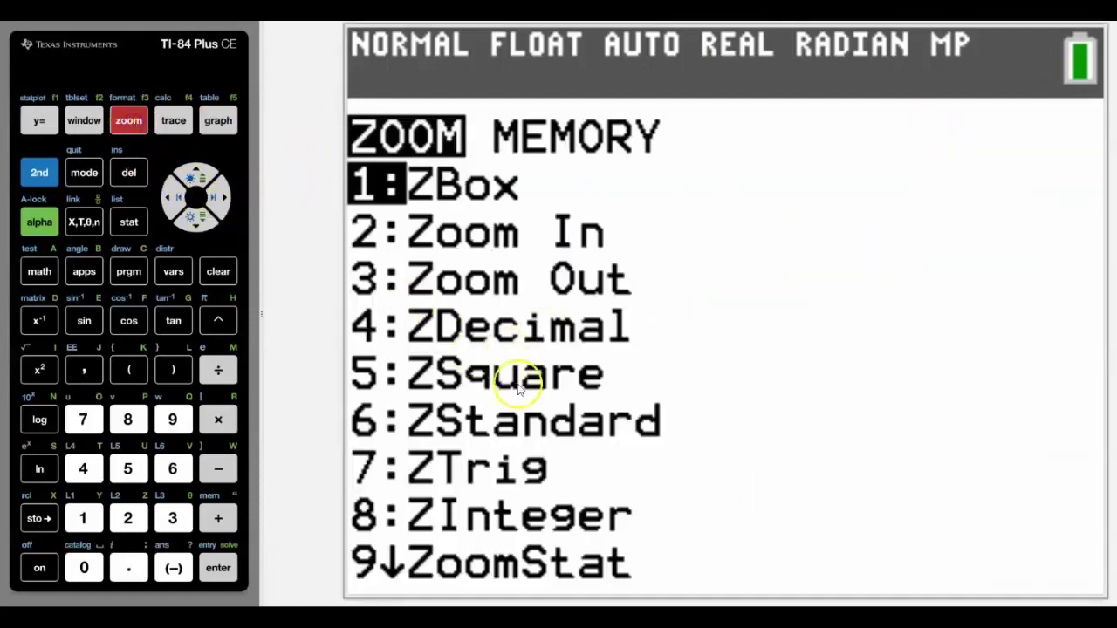
click(173, 420)
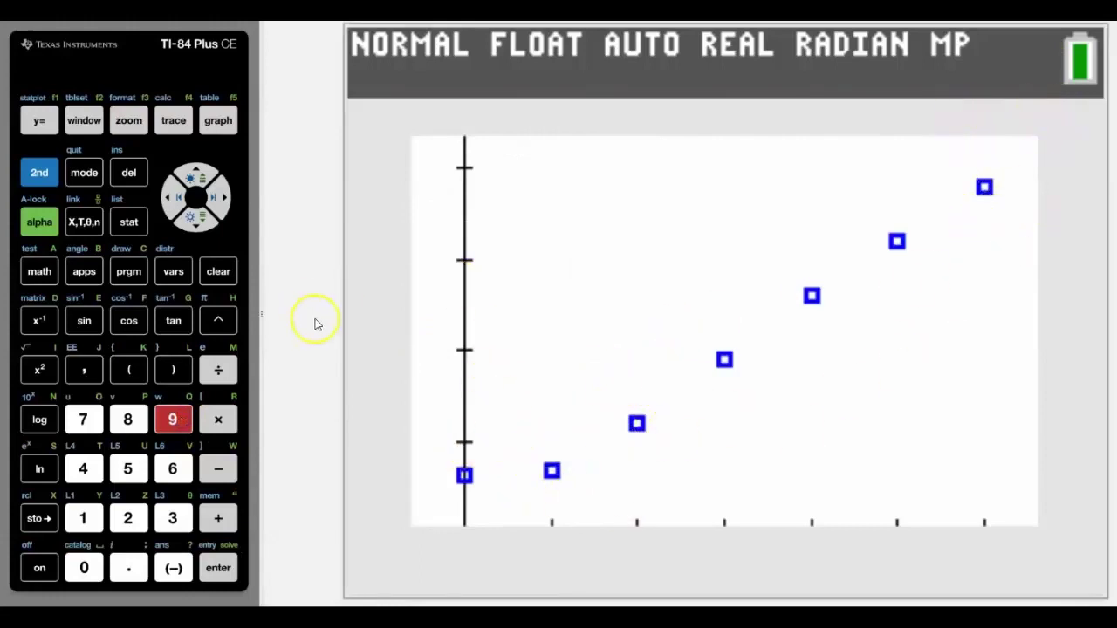
- Compare the ZoomStat window values against the data range in the list editor
click(82, 123)
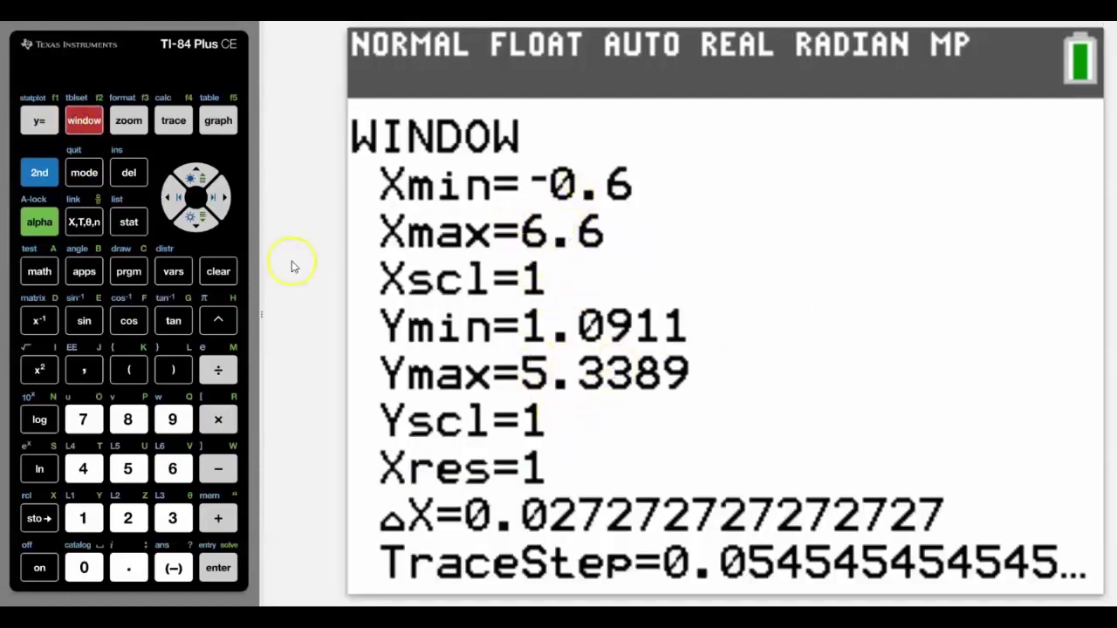
click(128, 224)
click(216, 569)
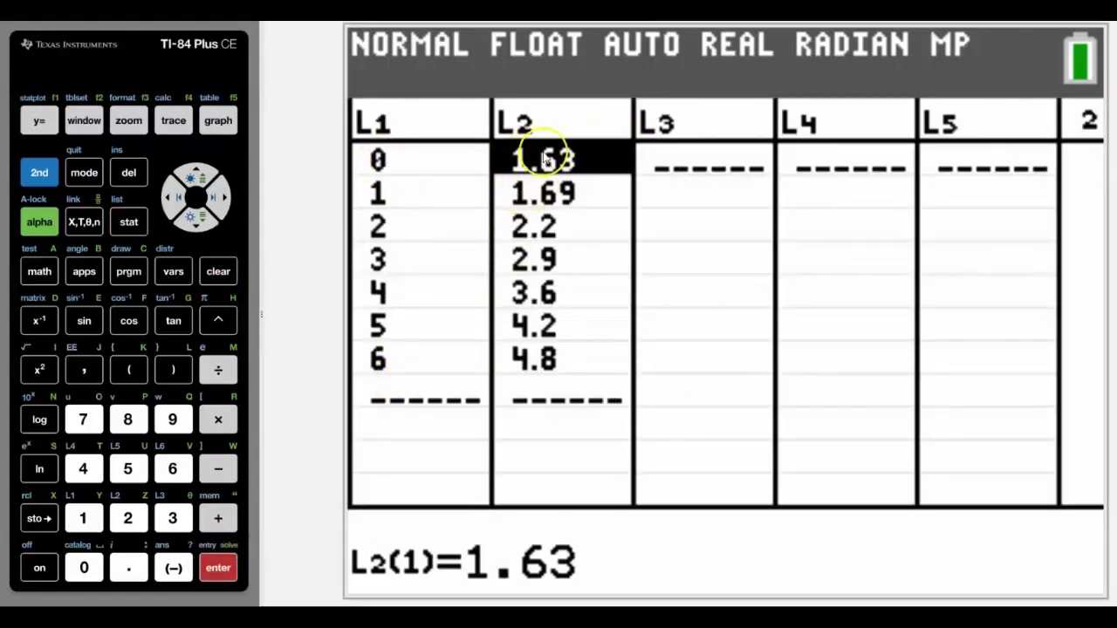
click(84, 120)
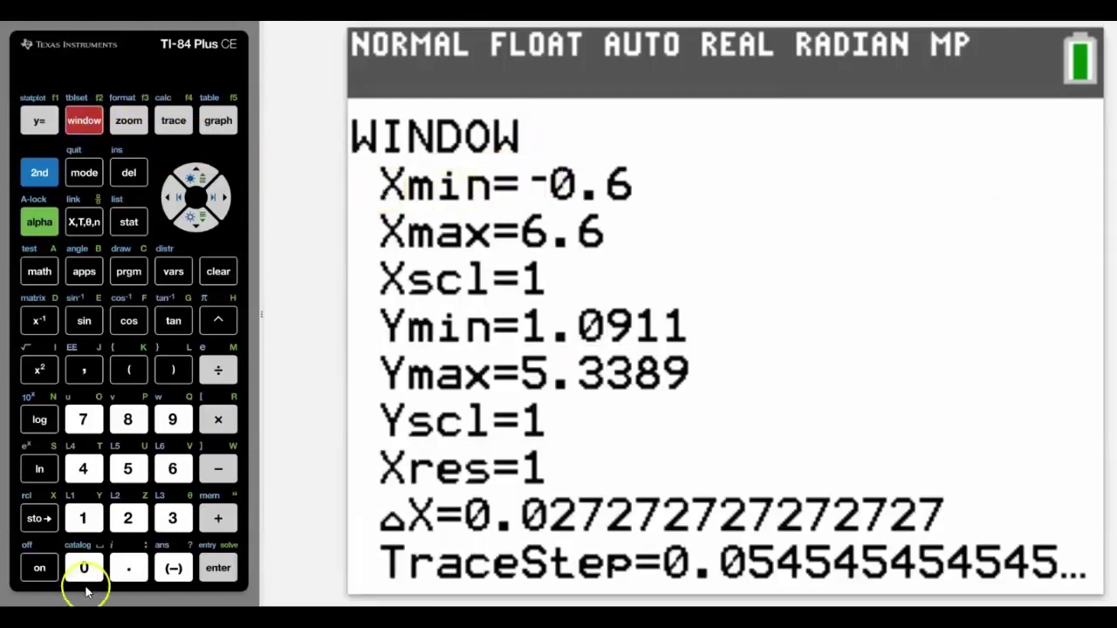
- Enter Xmin 0, Xmax 6, Ymin 1, Ymax 5 and redraw the scatter plot
click(83, 568)
click(219, 568)
click(173, 468)
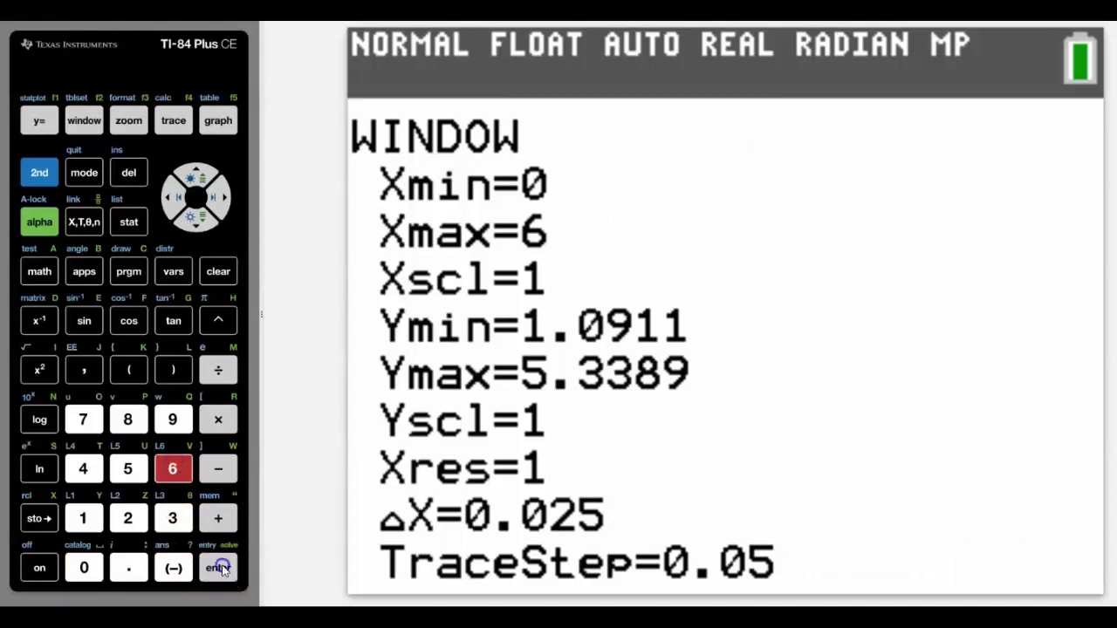
click(219, 568)
click(83, 518)
click(218, 568)
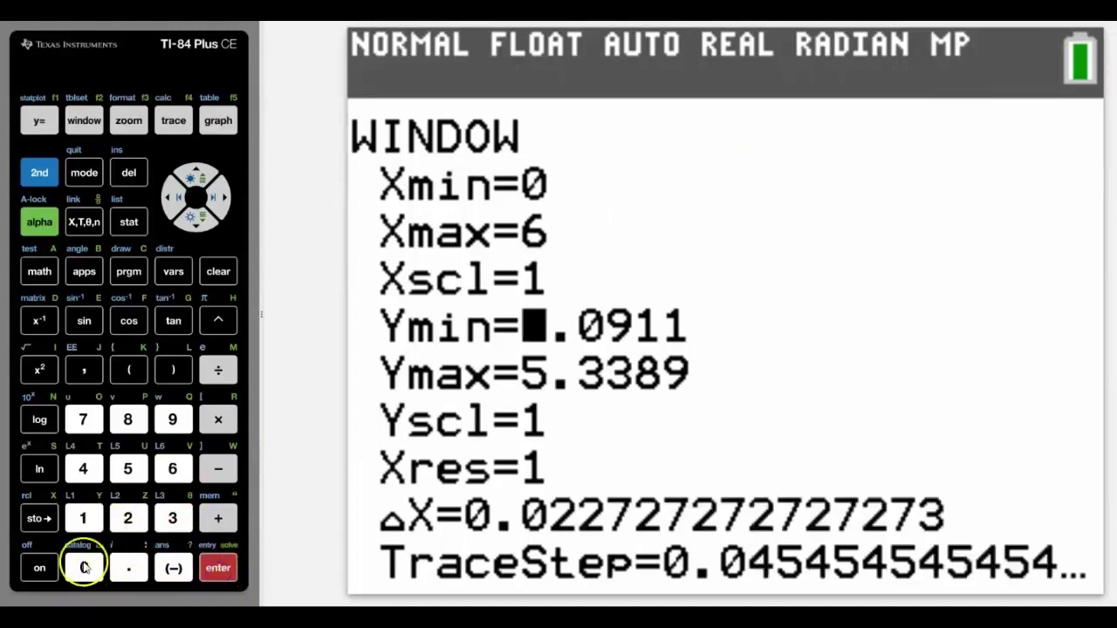
click(83, 518)
click(218, 568)
click(127, 469)
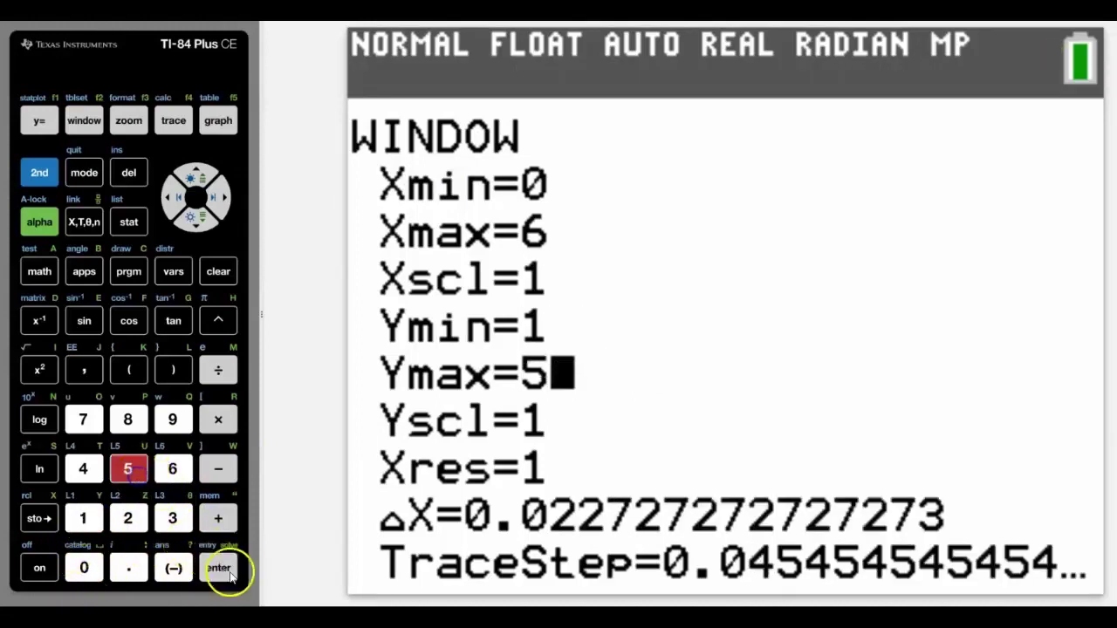
click(218, 568)
click(218, 121)
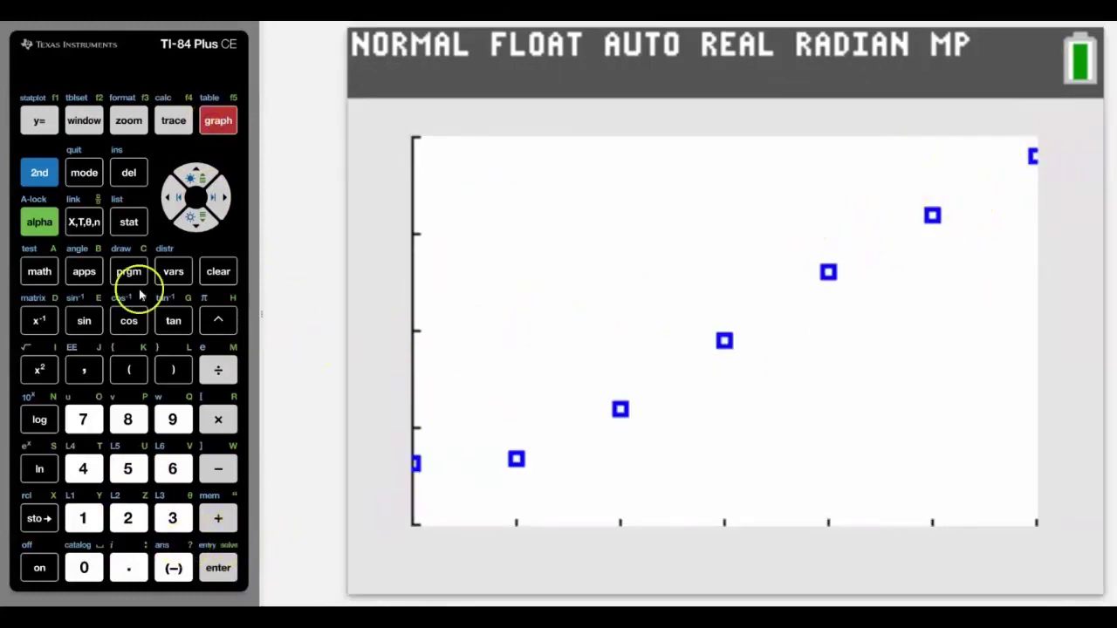
- Choose LinReg(ax+b) from the STAT CALC regression list
click(129, 222)
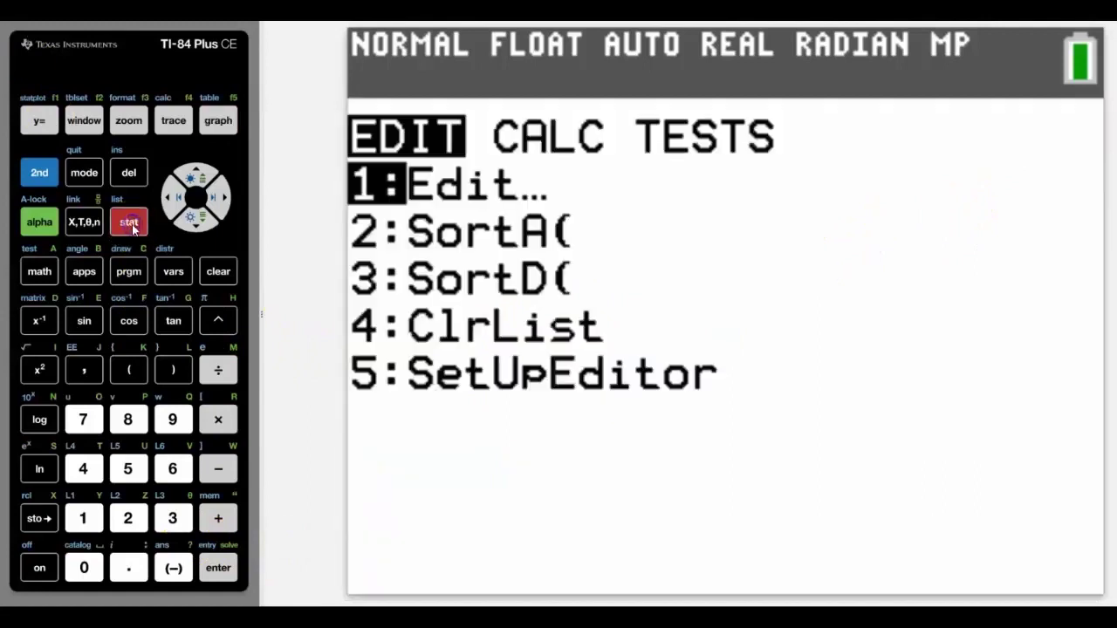
click(220, 201)
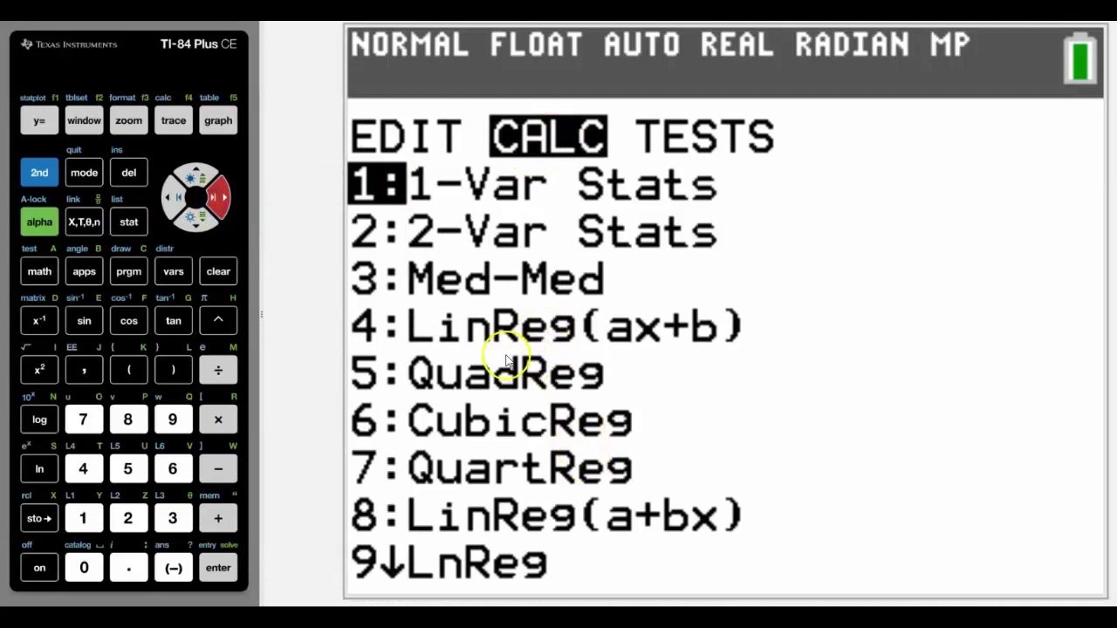
click(195, 174)
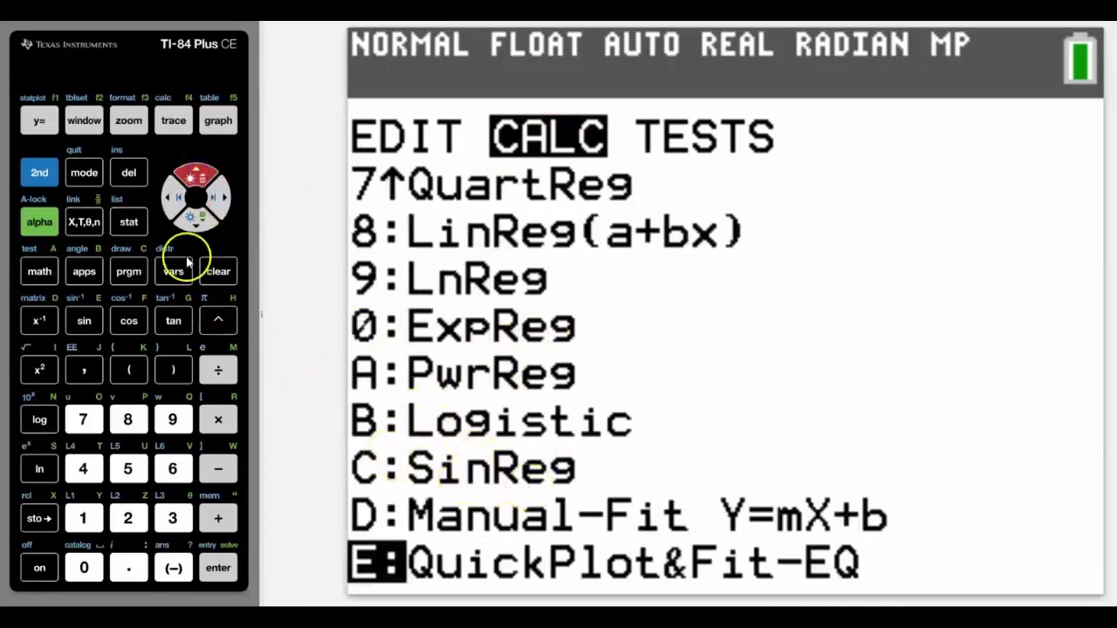
click(199, 225)
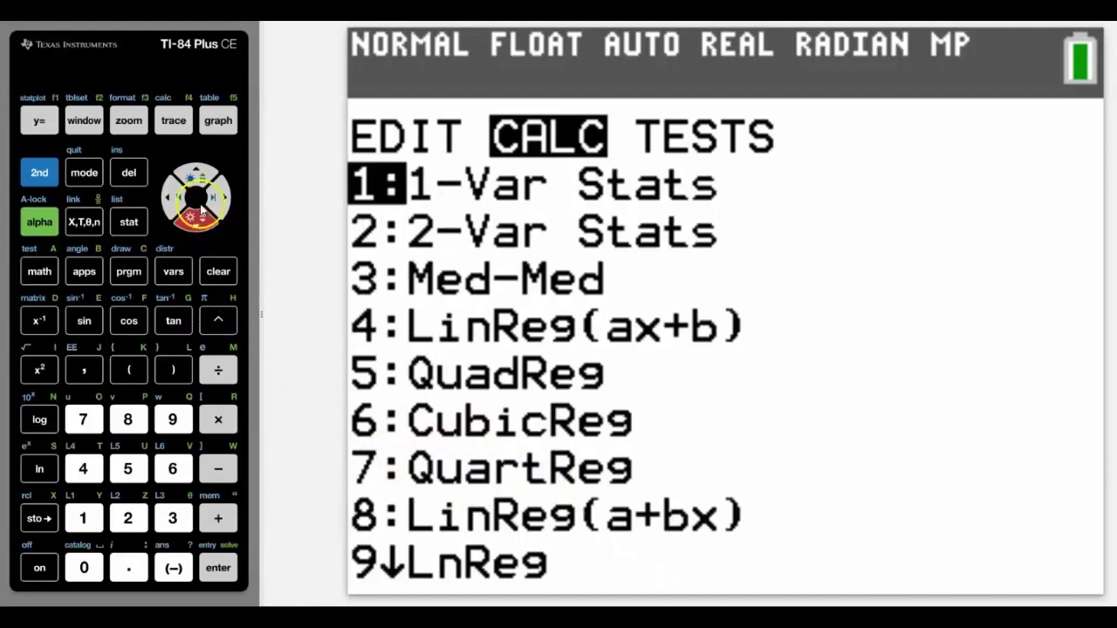
click(83, 468)
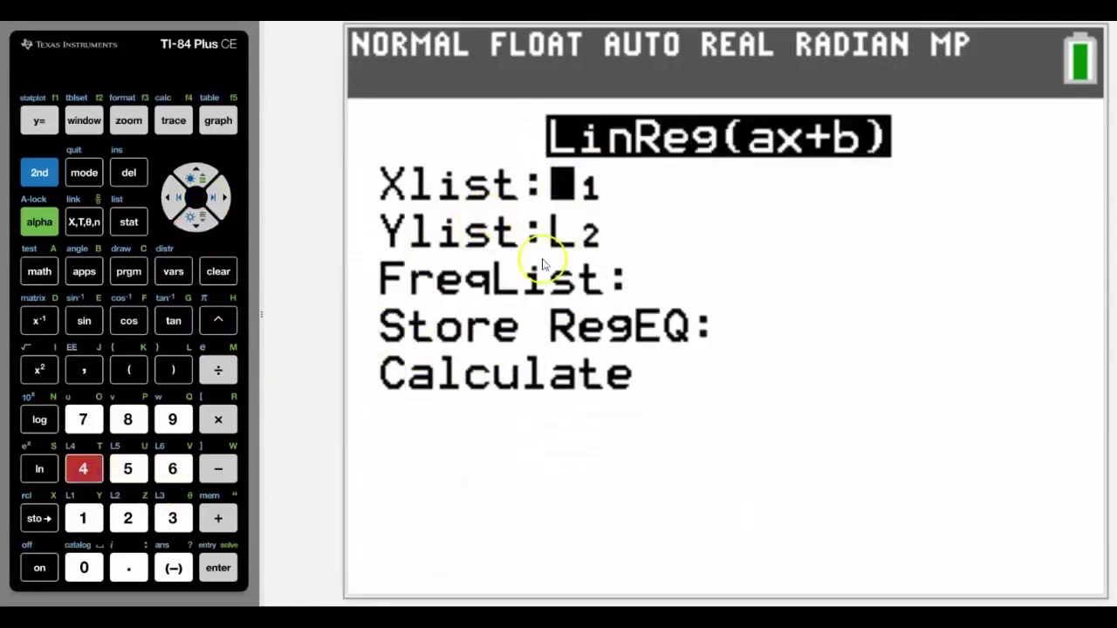
- Calculate the regression (a≈0.569, b≈1.296, r≈0.988), check mode, and redisplay the scatter plot
click(210, 225)
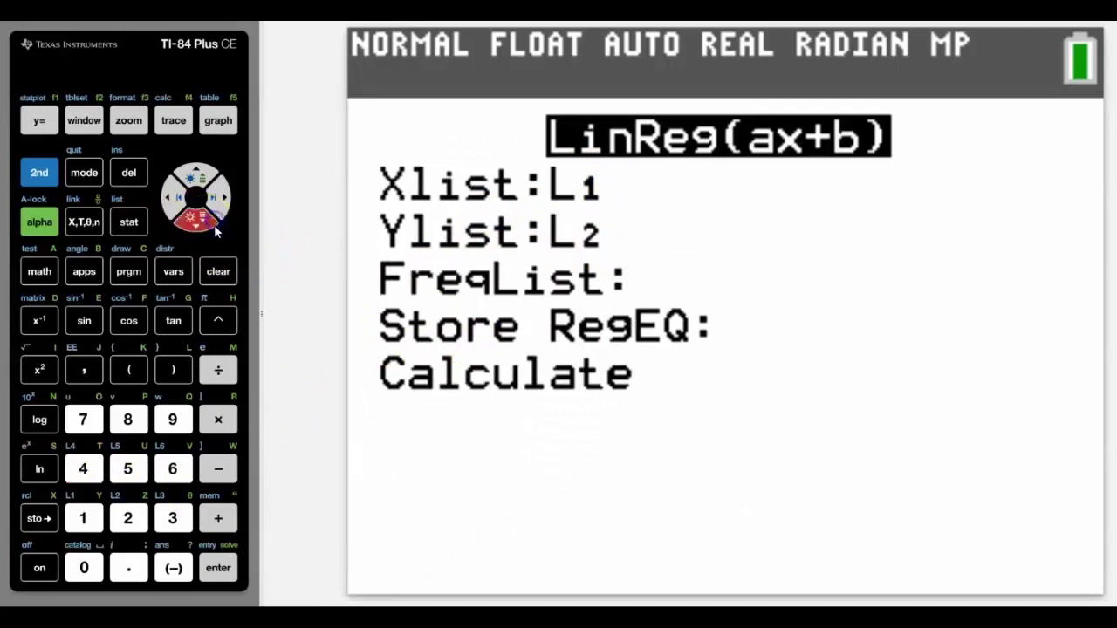
click(213, 224)
click(229, 568)
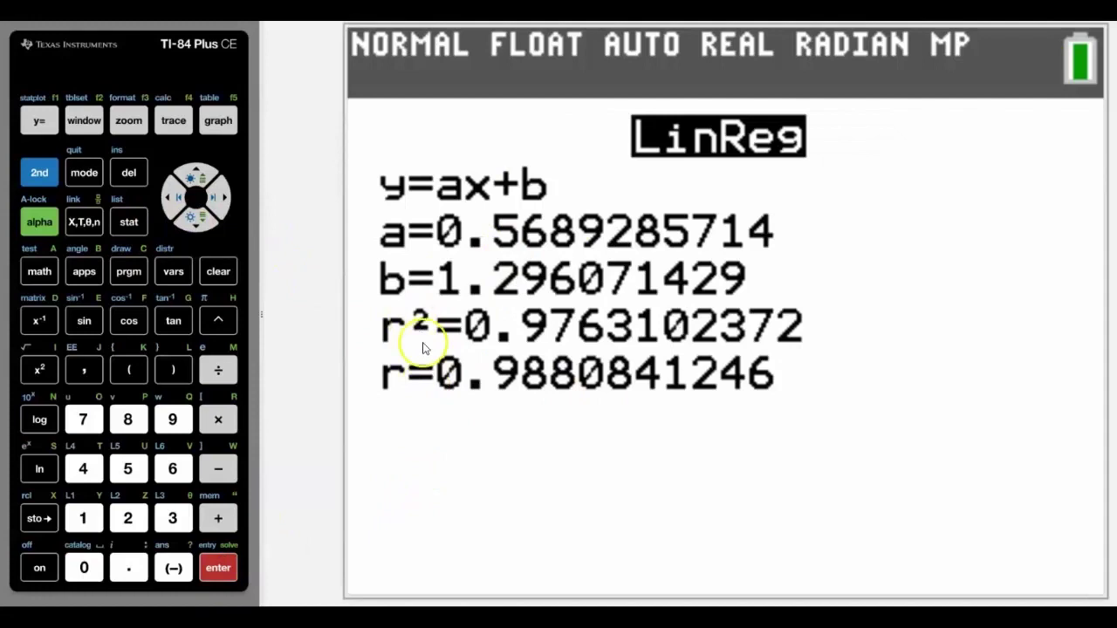
click(84, 173)
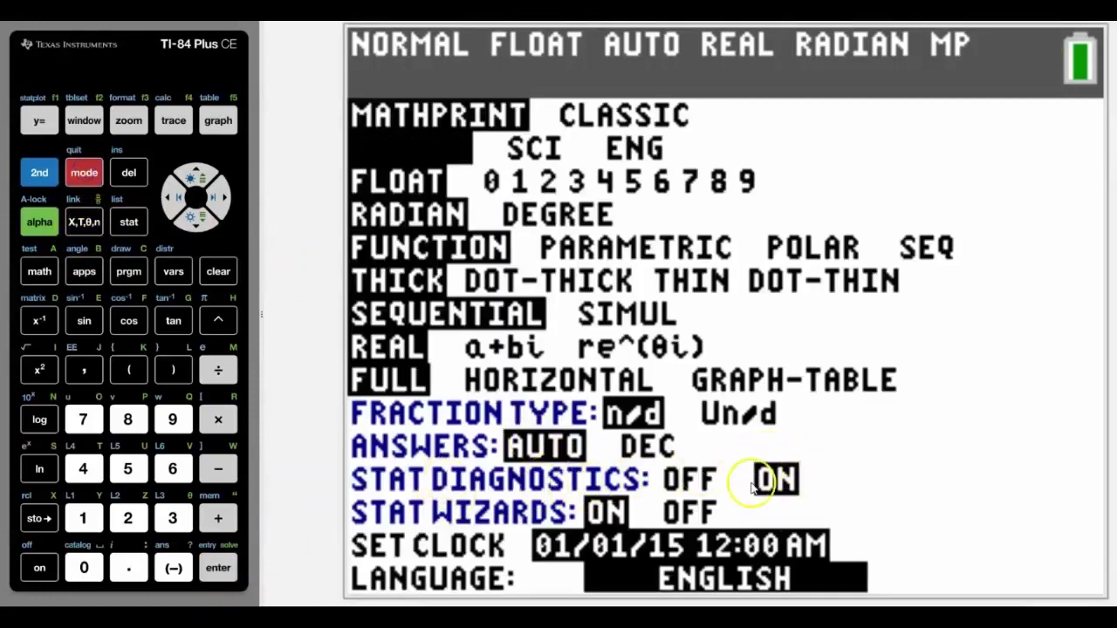
click(220, 123)
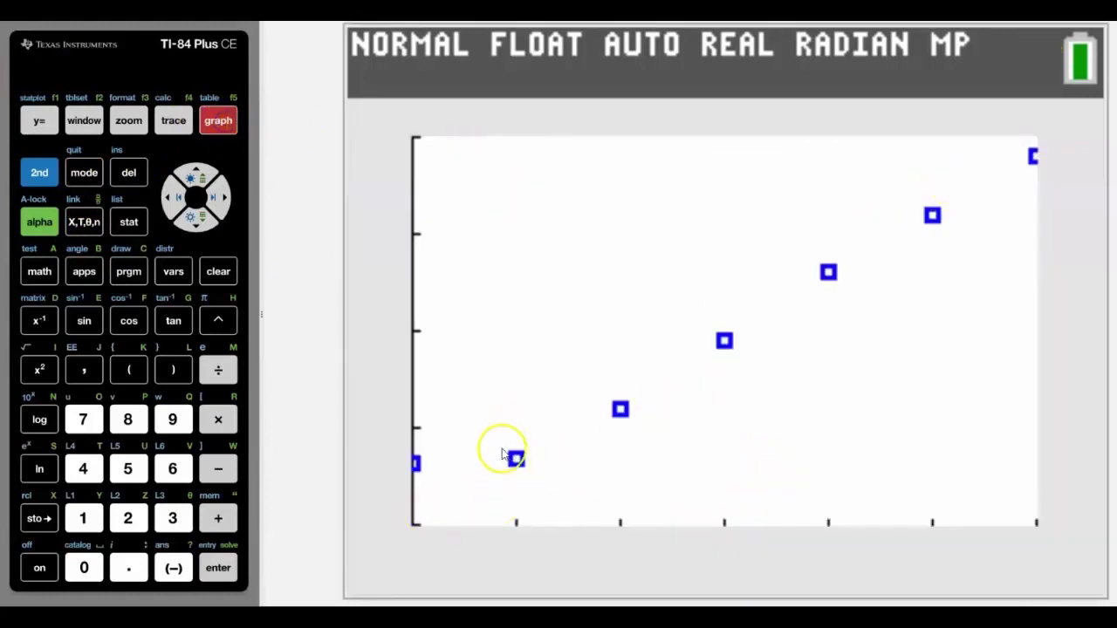
- Run LinReg(ax+b) with Store RegEQ set to Y1
click(129, 222)
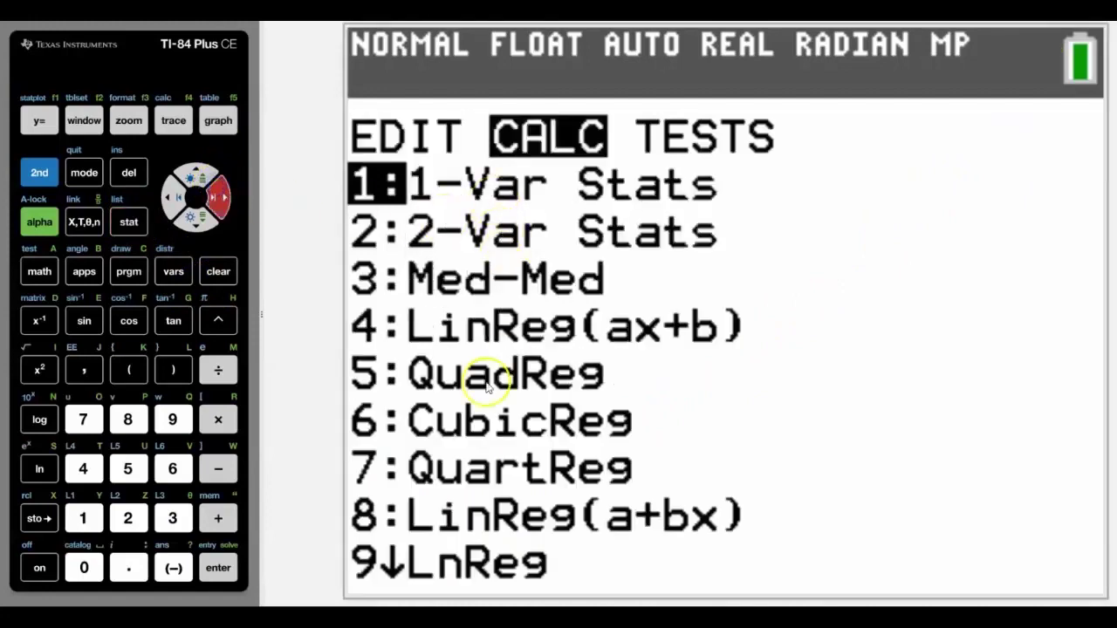
click(83, 468)
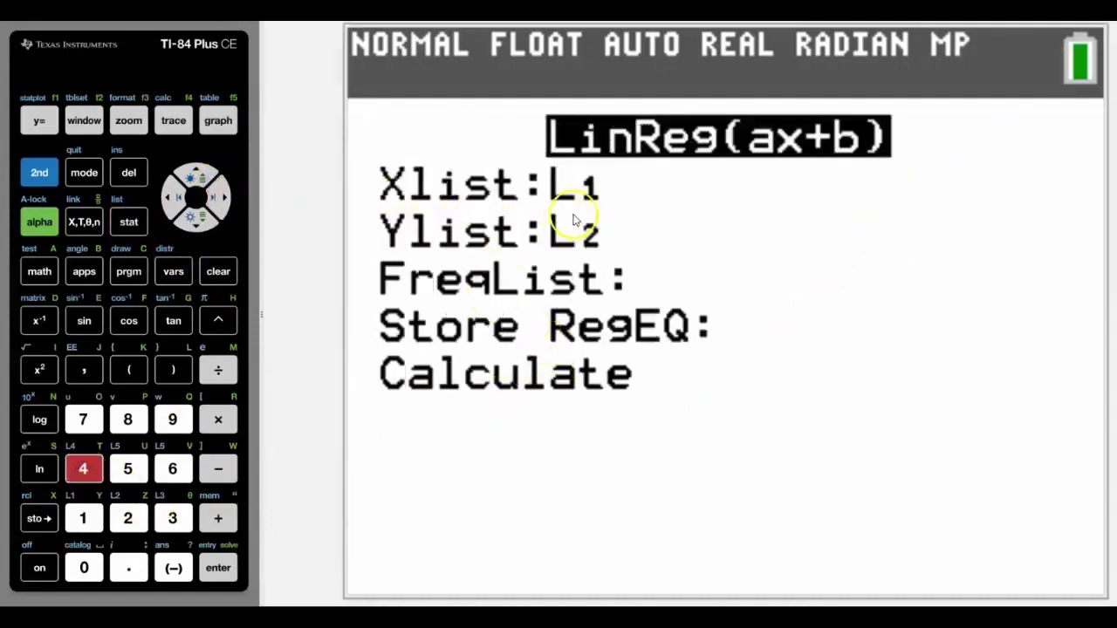
click(196, 216)
click(196, 216)
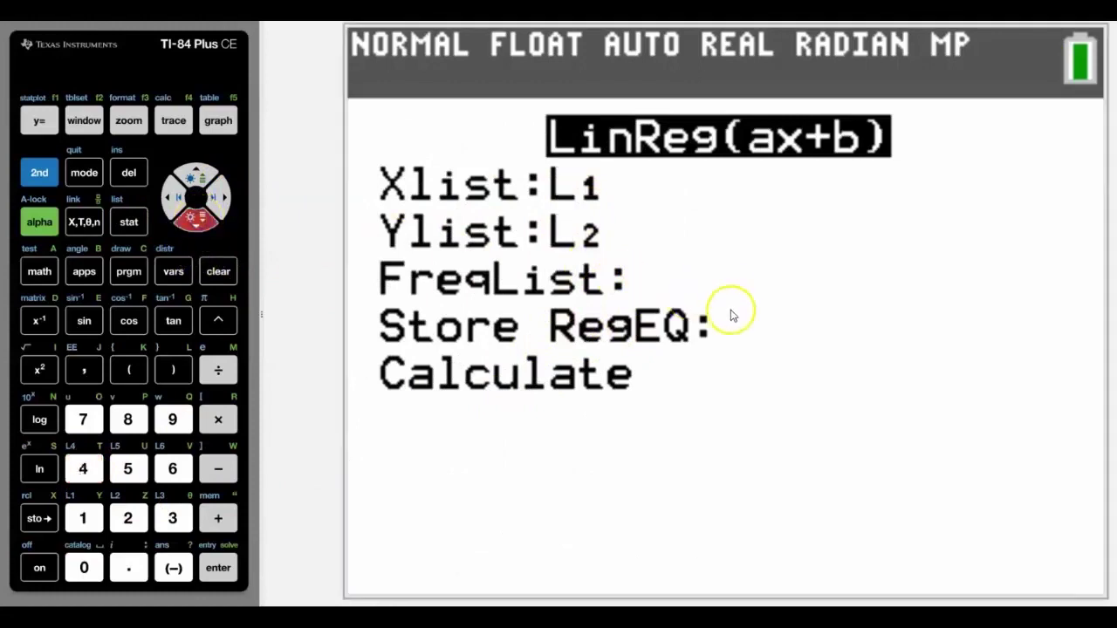
click(39, 223)
click(174, 120)
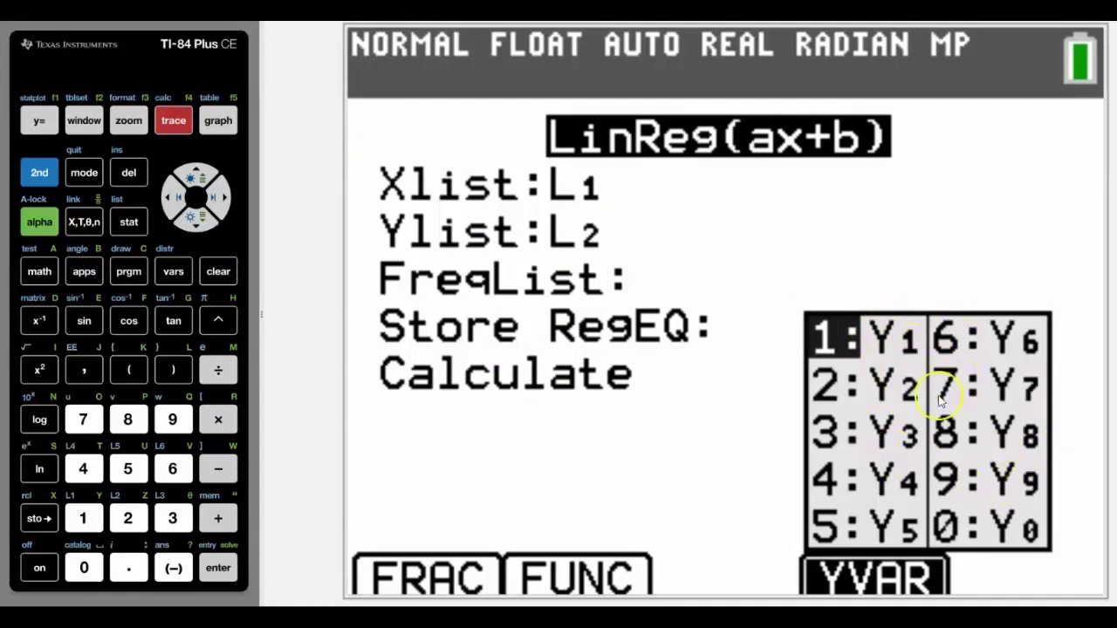
click(84, 520)
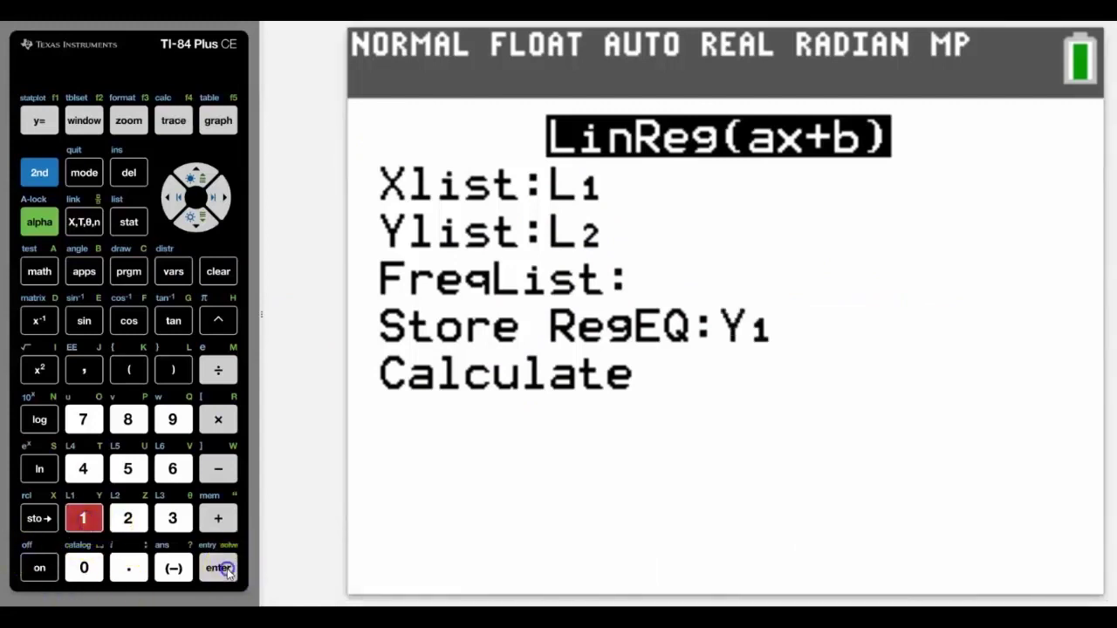
click(222, 568)
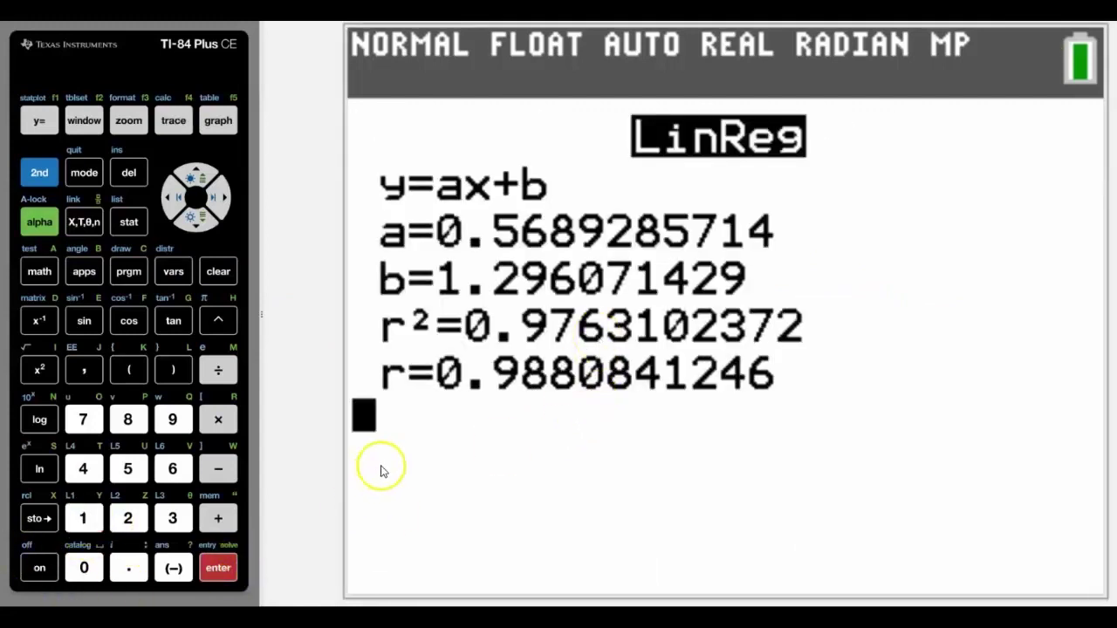
- Graph the regression line through the points and review the Y1 equation
click(217, 126)
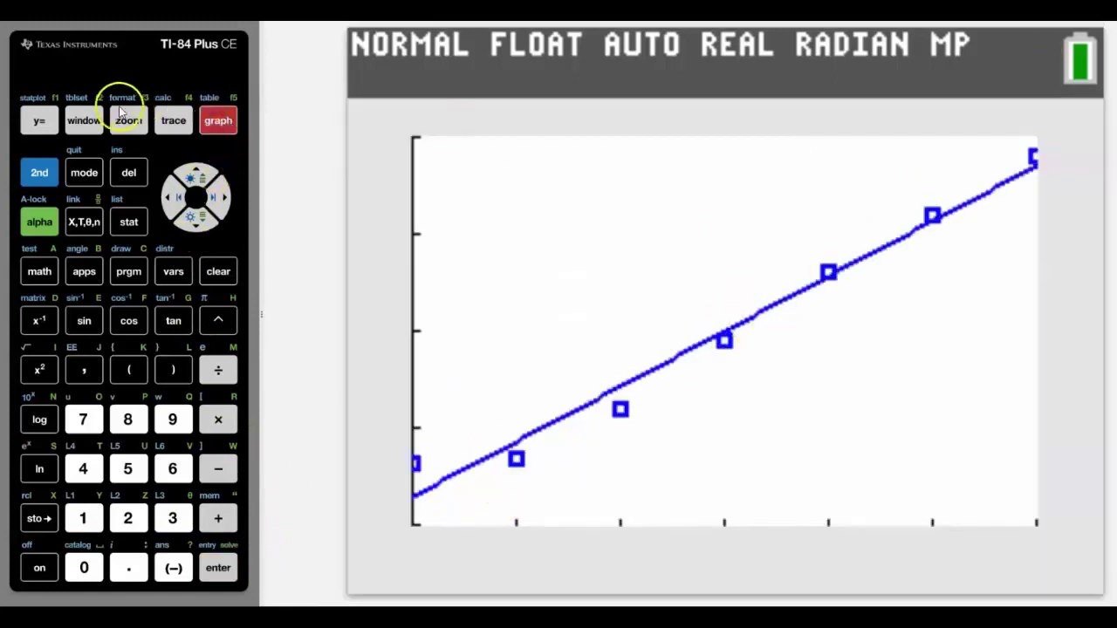
click(39, 120)
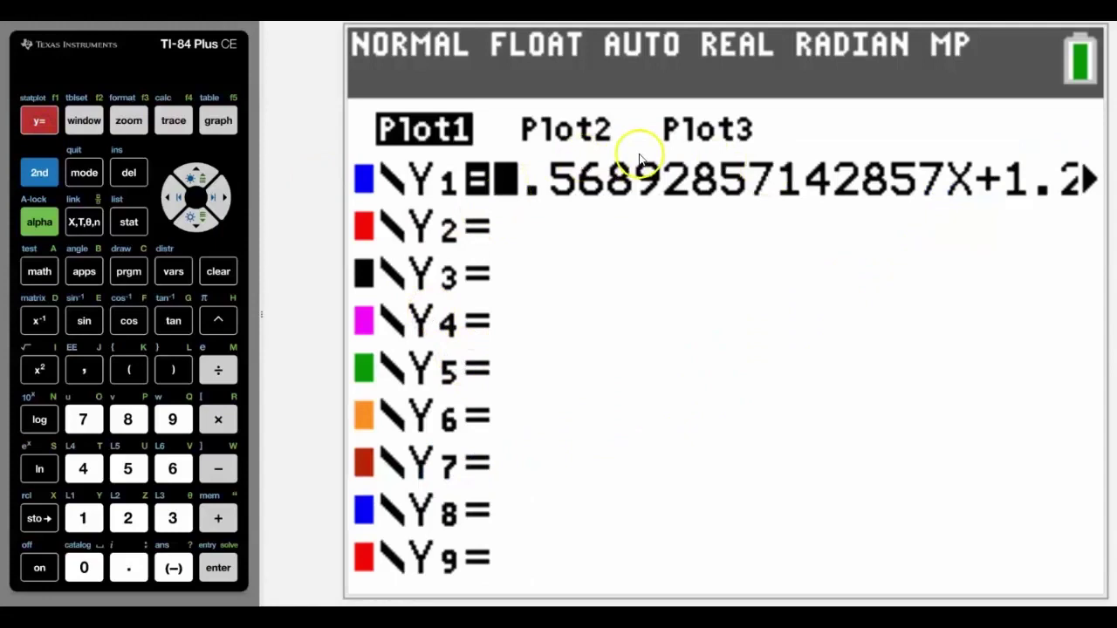
click(128, 226)
- Fit ExpReg stored as Y2, then graph it beside the Y1 line
click(223, 199)
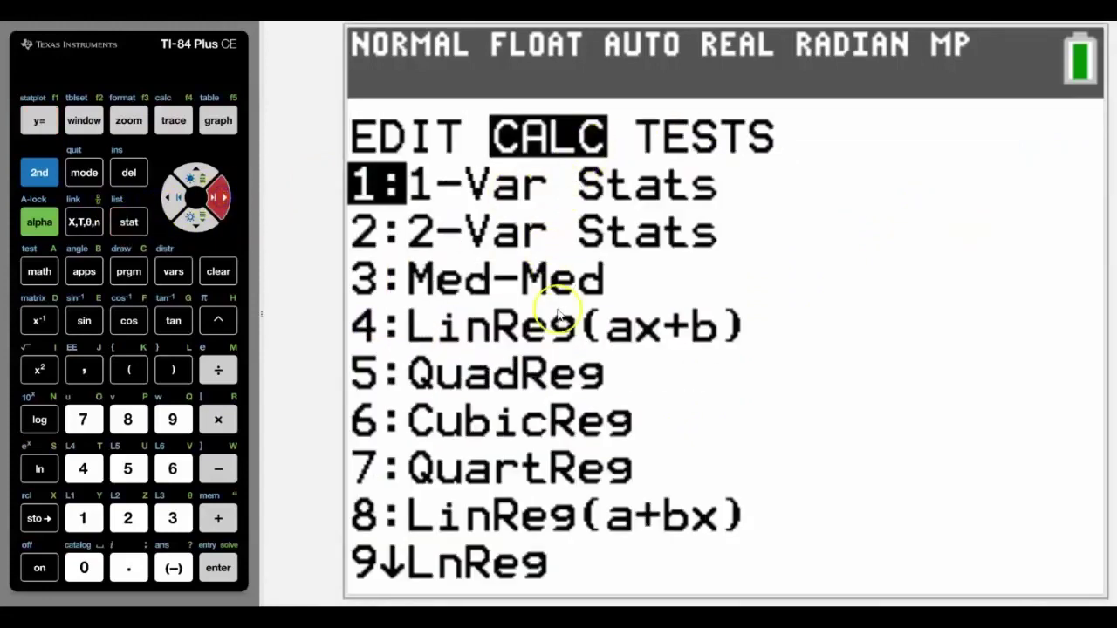
click(90, 576)
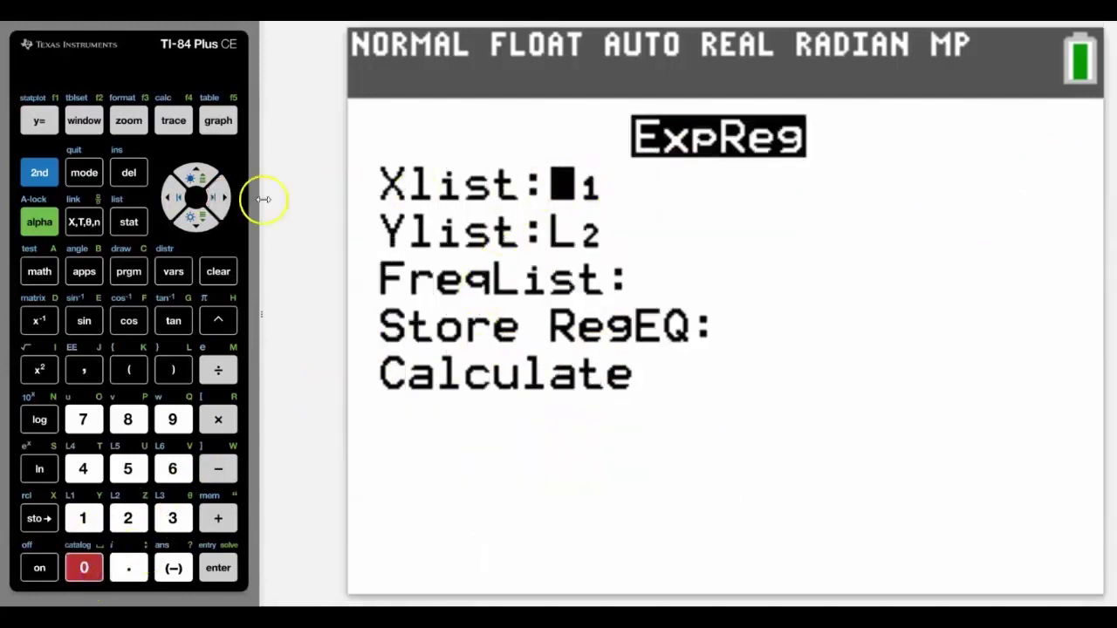
click(196, 218)
click(196, 219)
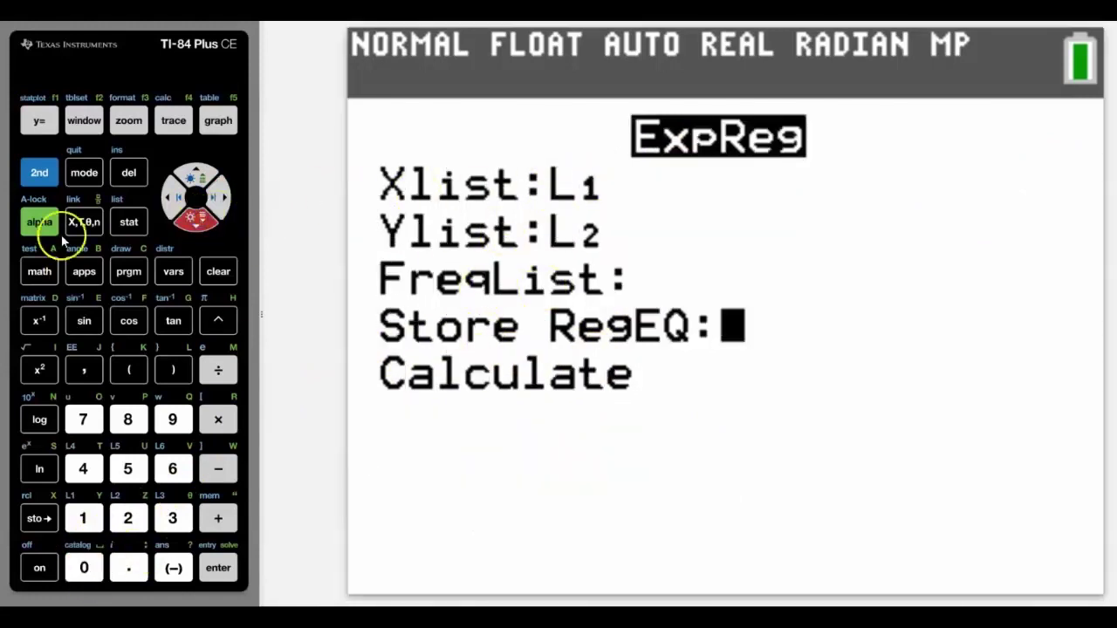
click(38, 224)
click(173, 120)
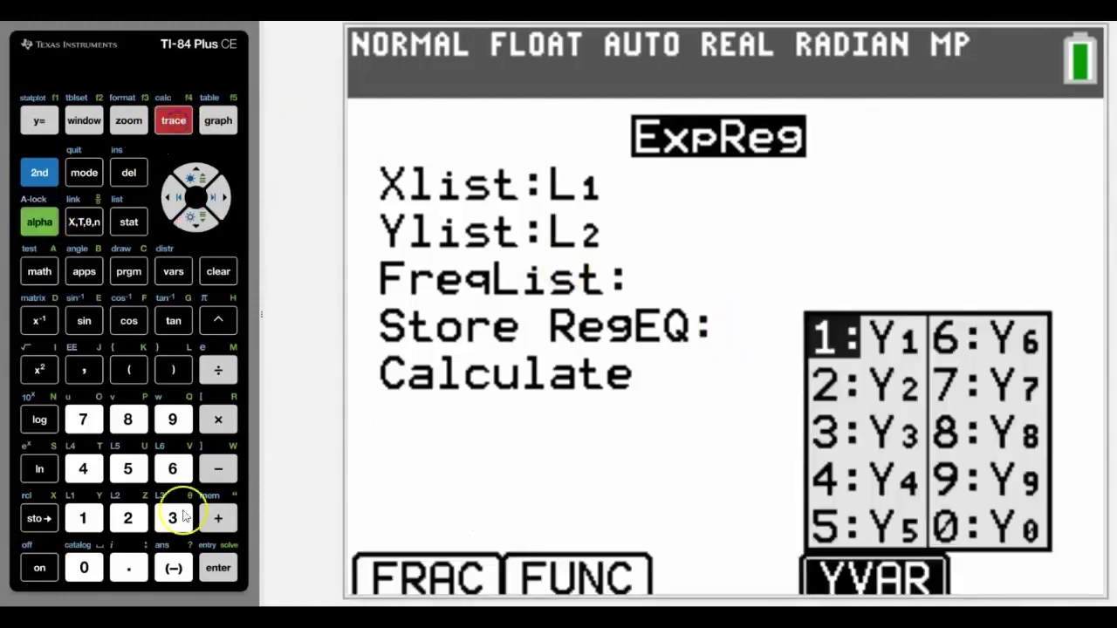
click(119, 526)
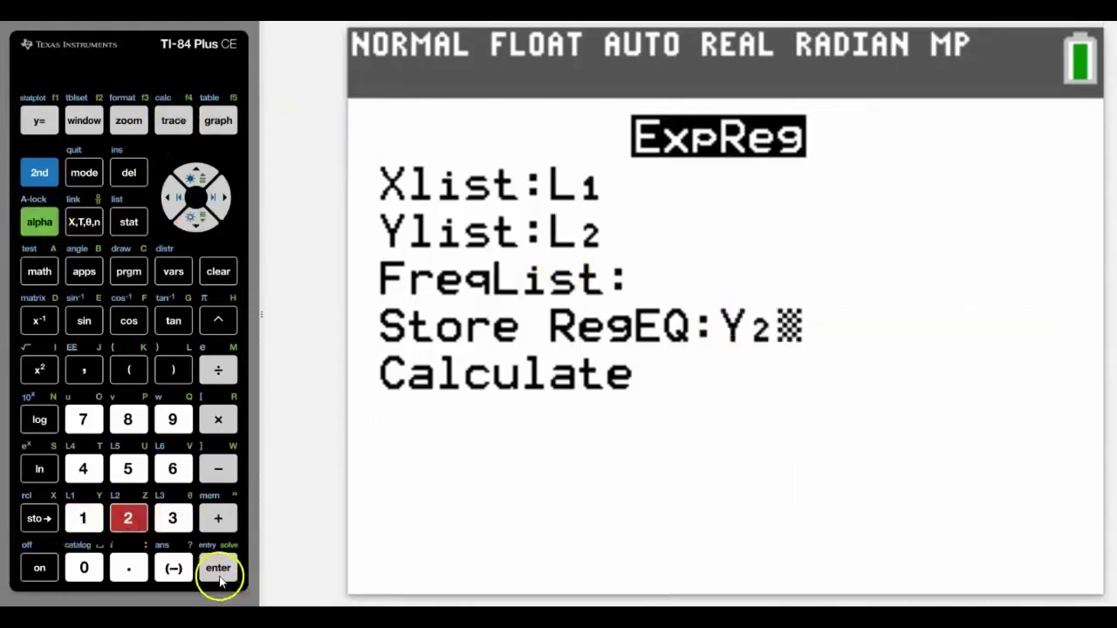
click(219, 578)
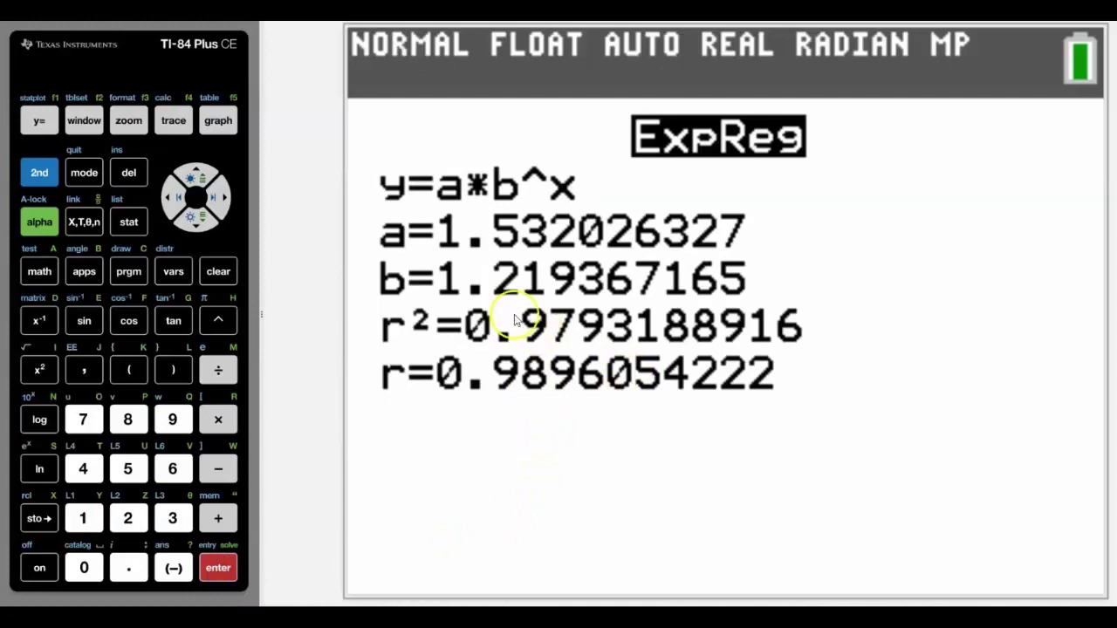
click(39, 120)
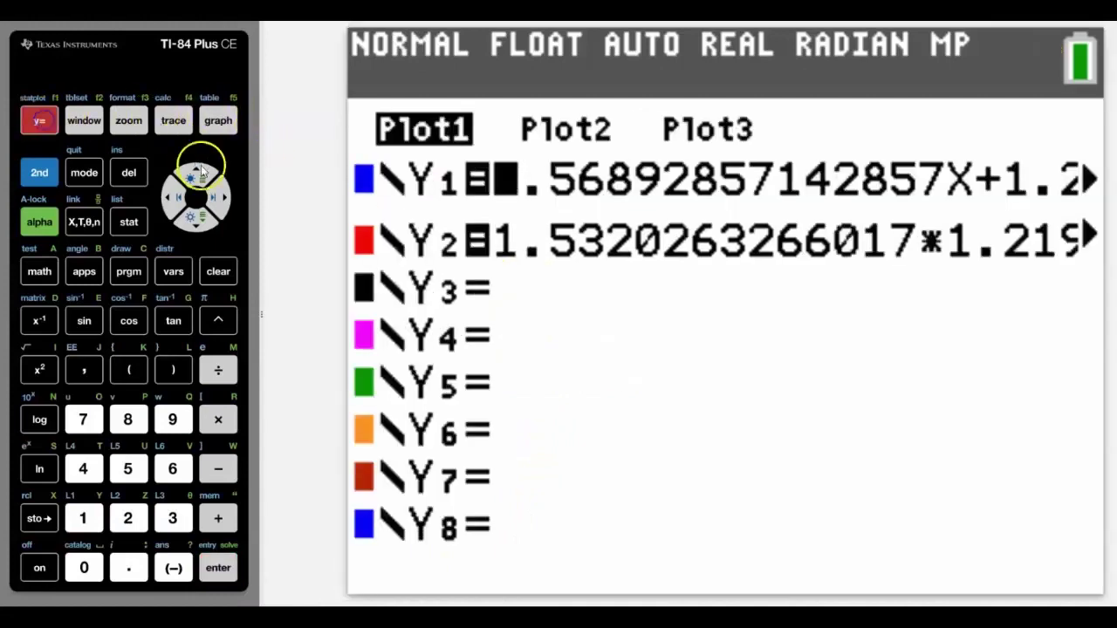
click(218, 120)
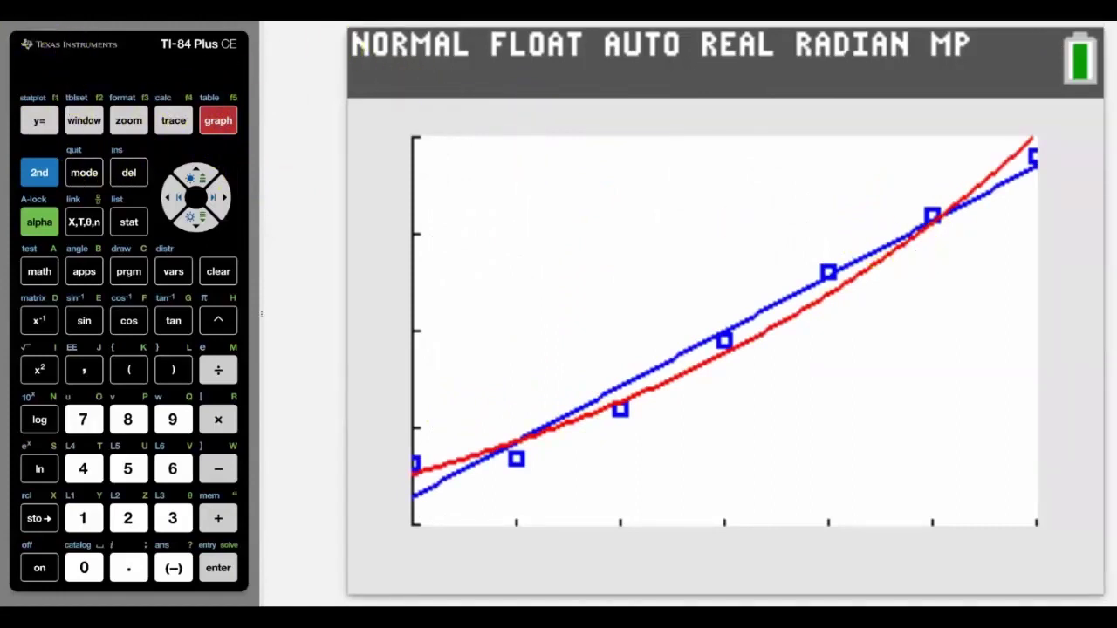
- Show the L1 and L2 data lists in the list editor
click(40, 172)
click(83, 172)
click(128, 221)
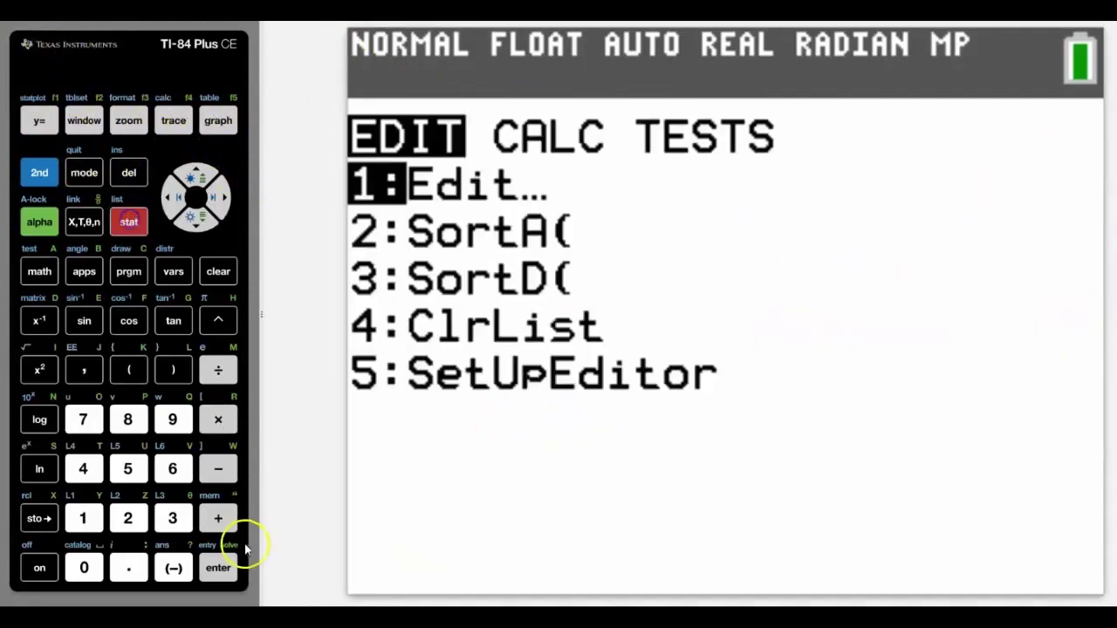
click(224, 568)
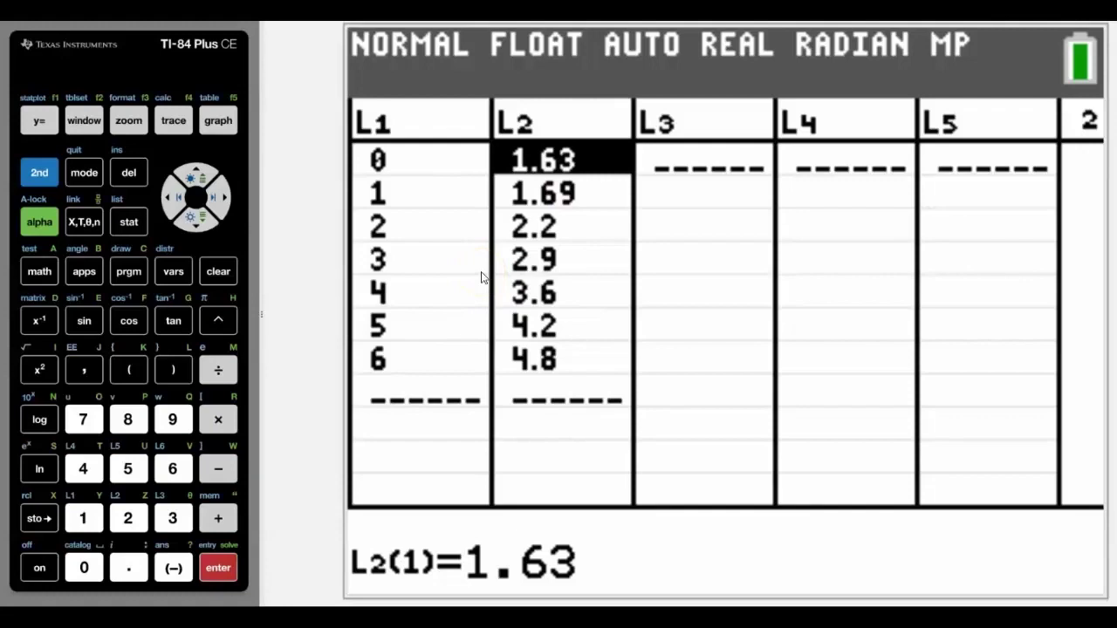
click(208, 361)
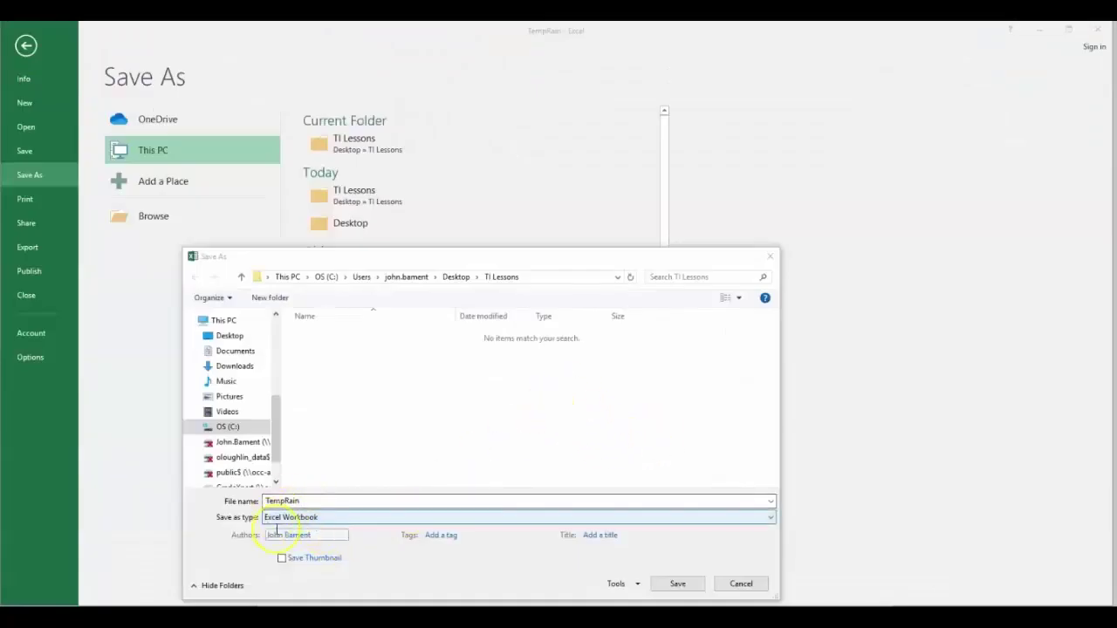
- Save the TempRain workbook as CSV (Comma delimited) and keep that format
click(349, 518)
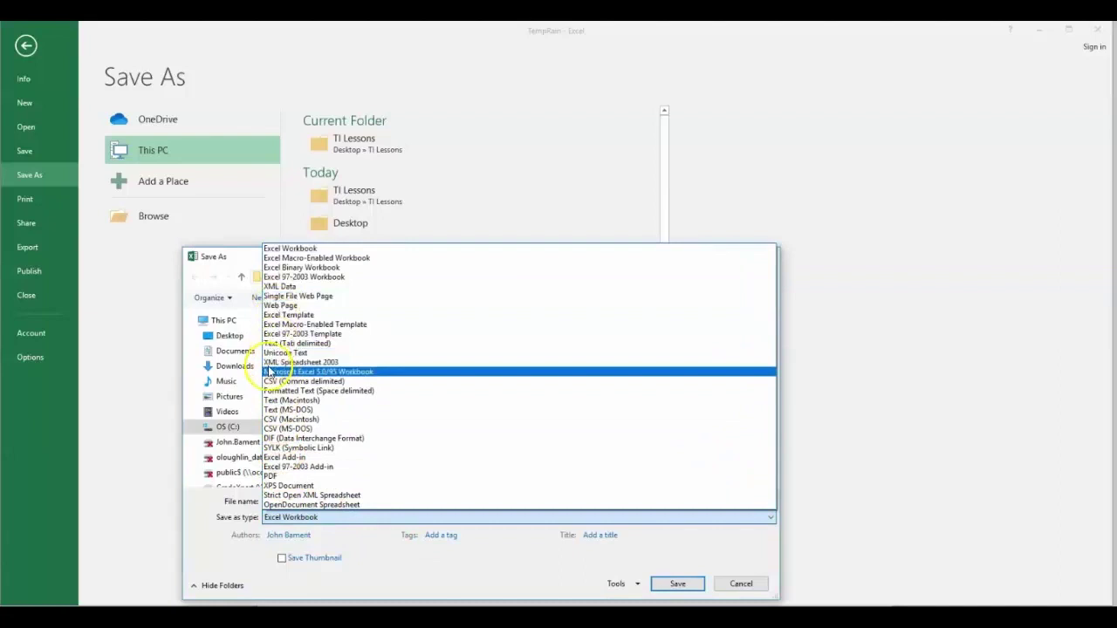
click(272, 382)
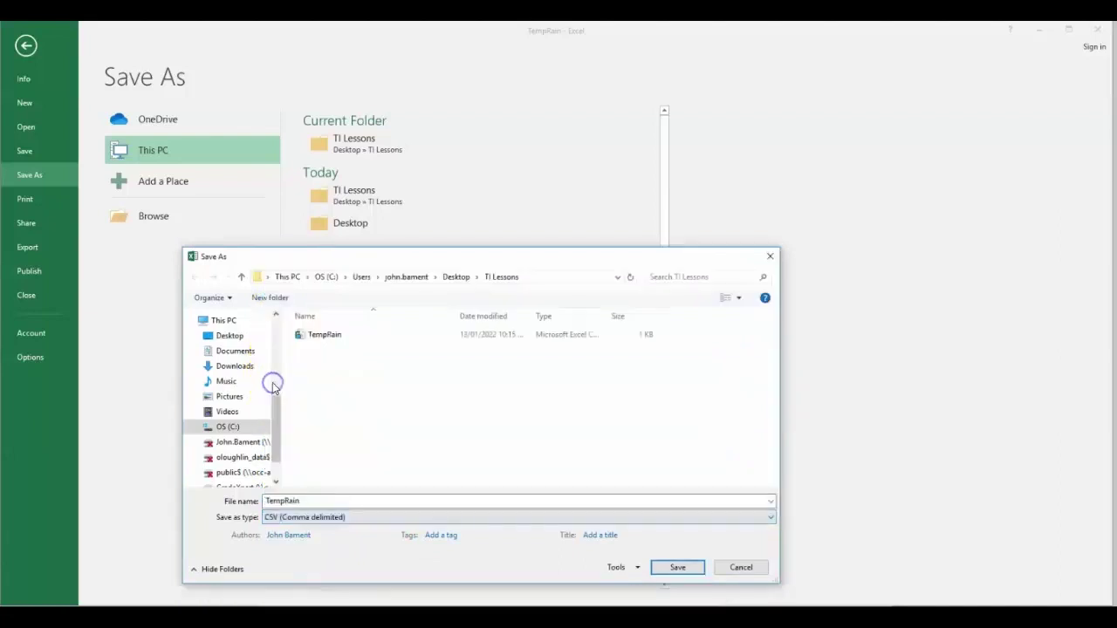
click(677, 567)
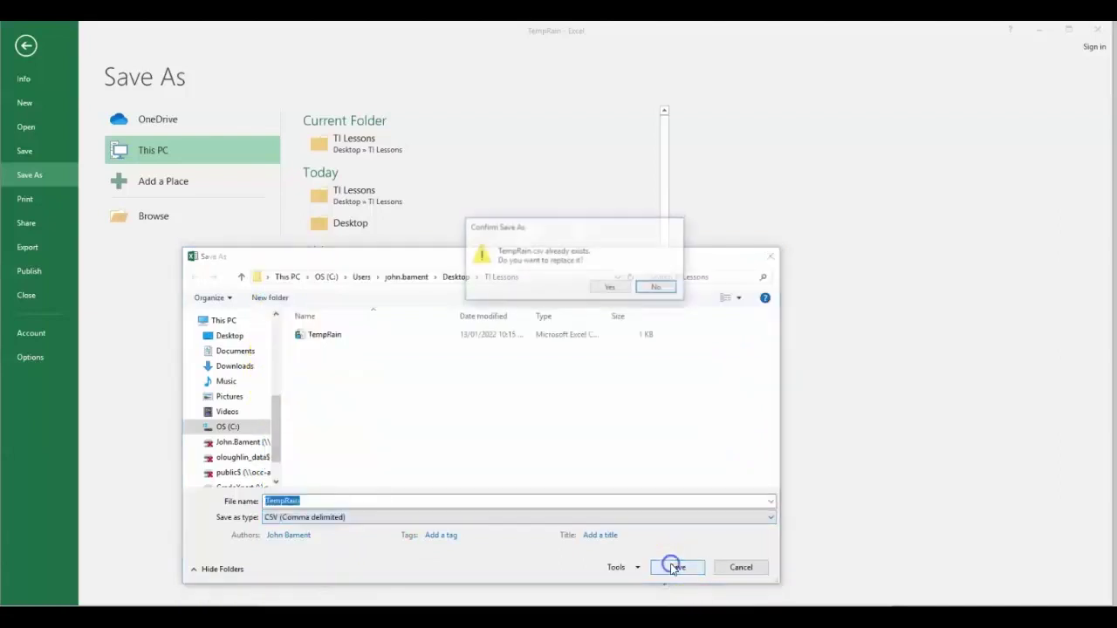
click(610, 291)
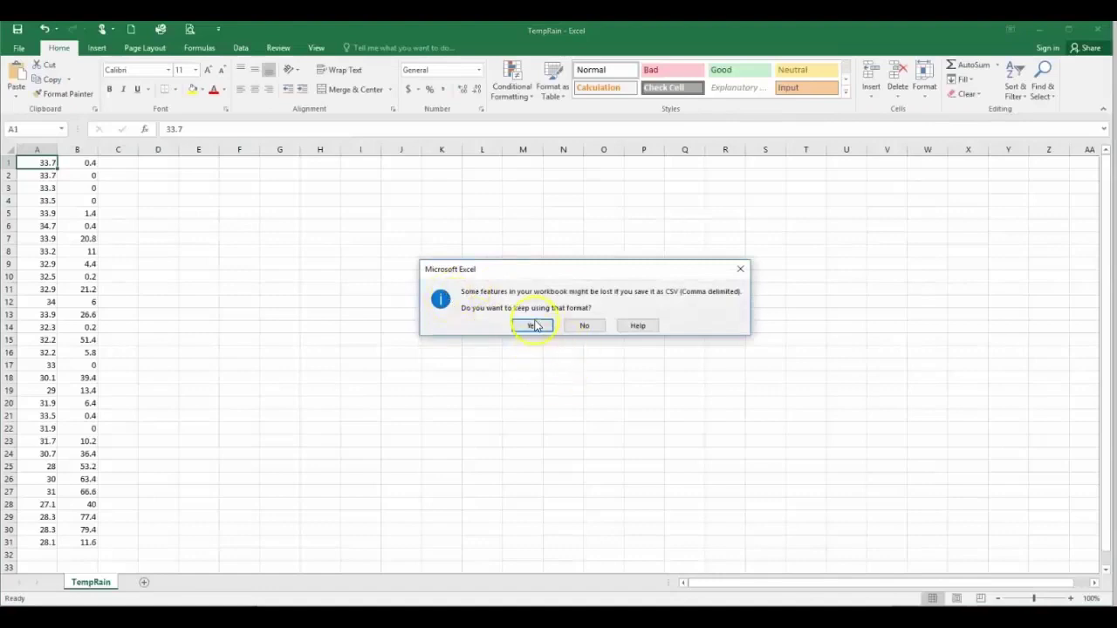
click(534, 326)
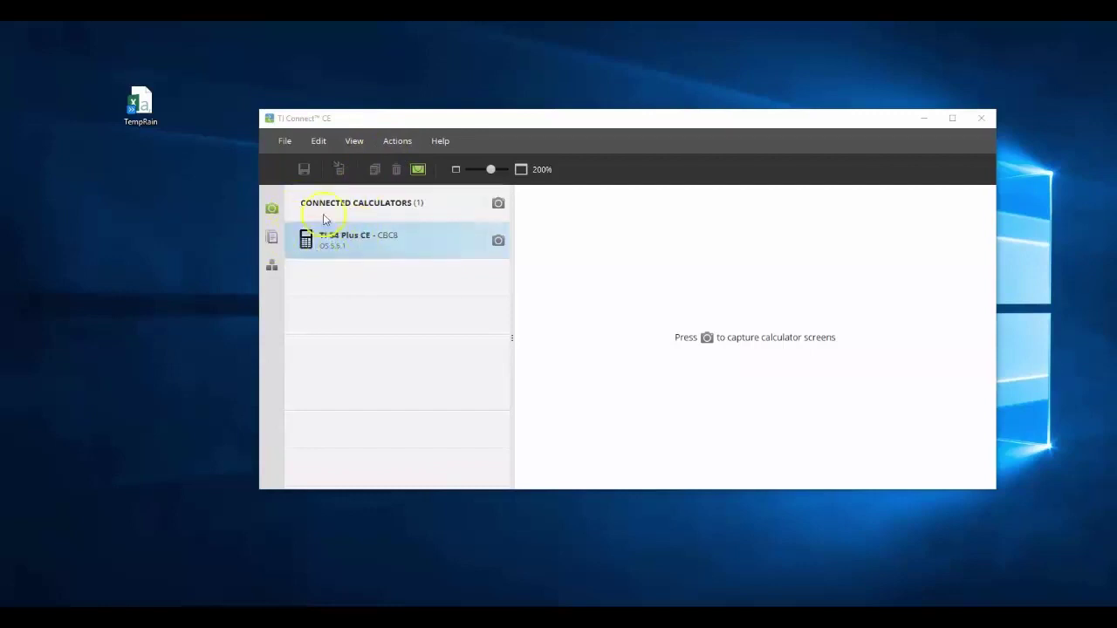
- Show the calculator's files in Calculator Explorer, enlarge the window, and drop TempRain.csv onto them
click(270, 236)
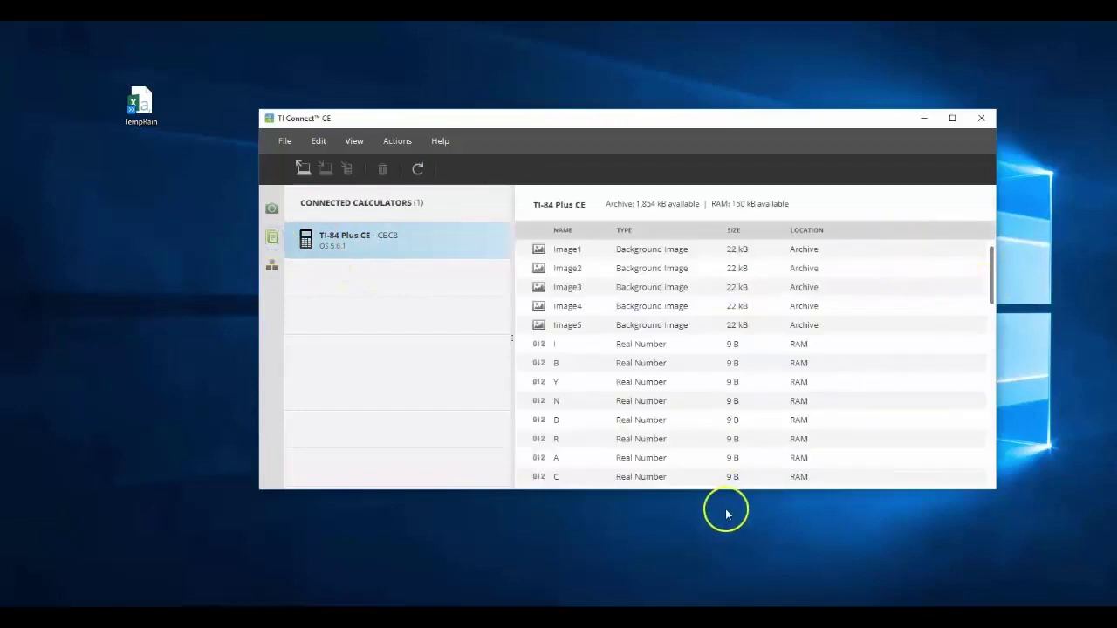
drag(730, 489, 746, 592)
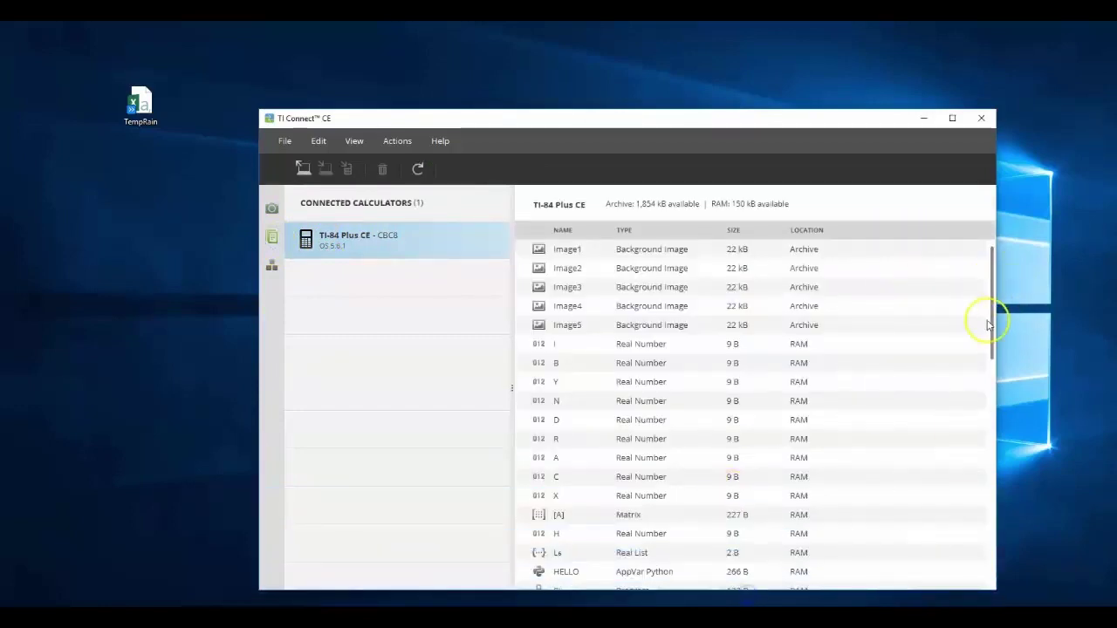
drag(992, 317, 994, 436)
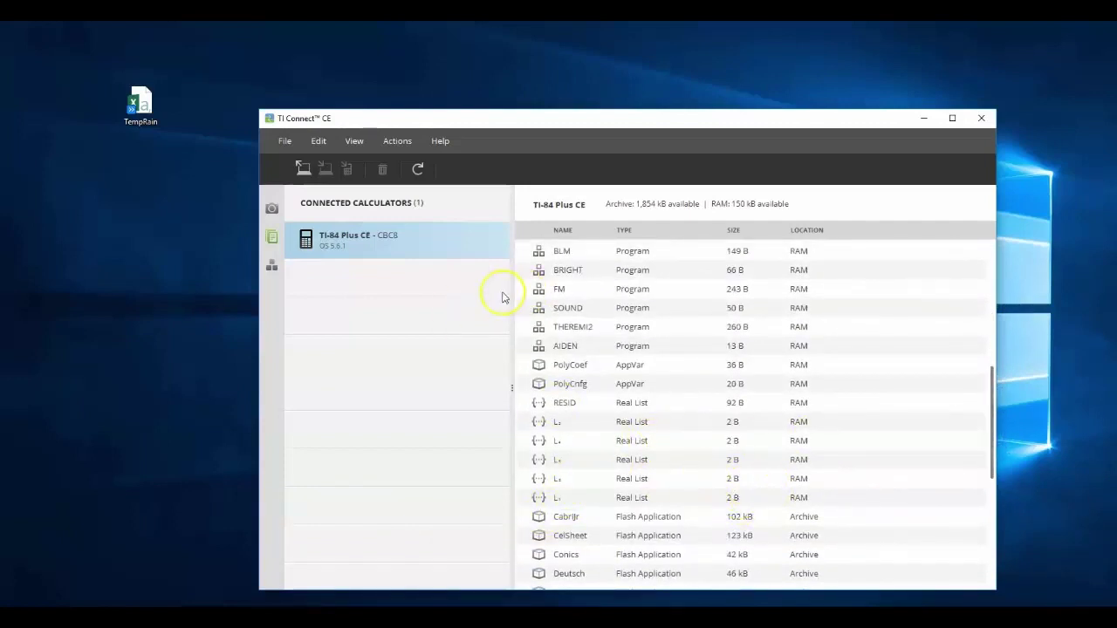
drag(139, 103, 705, 412)
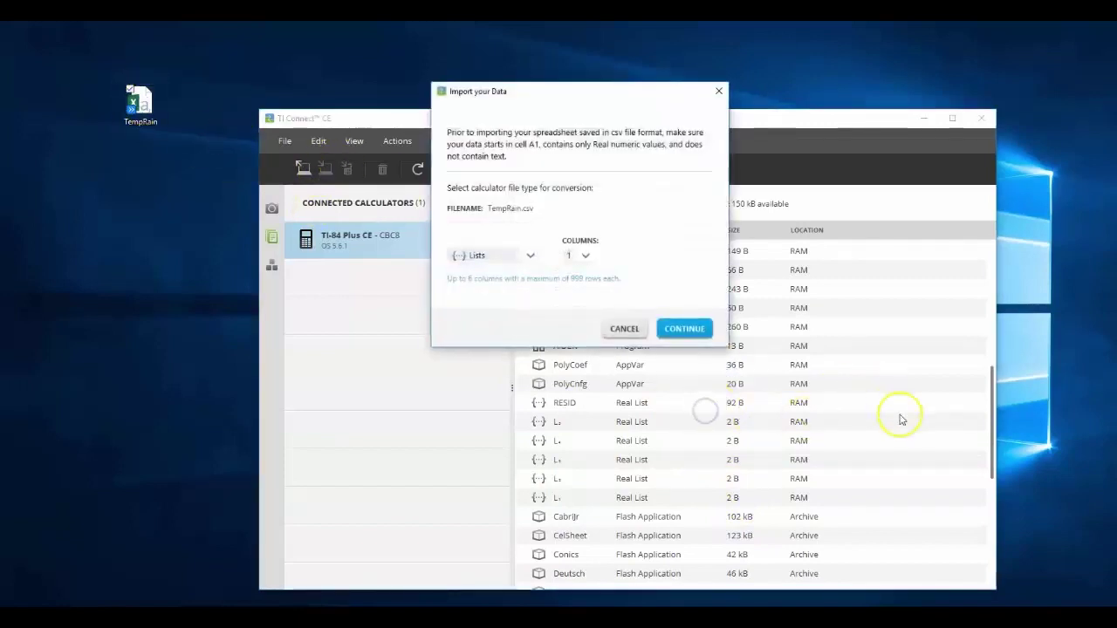
- Set the import to 2 columns and continue to the sending options
click(583, 256)
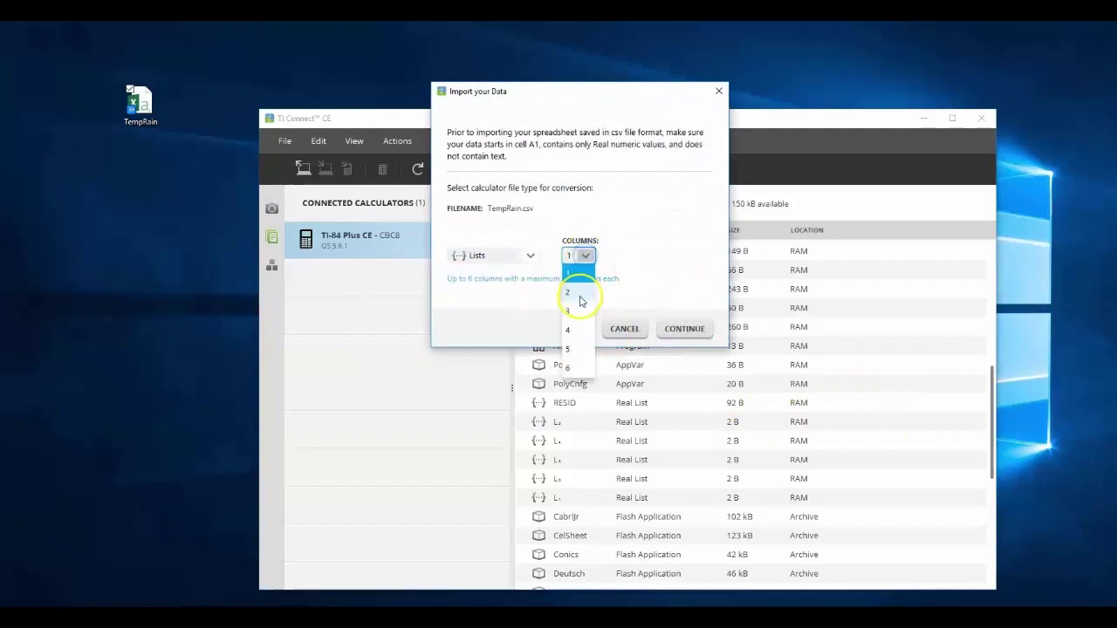
click(579, 295)
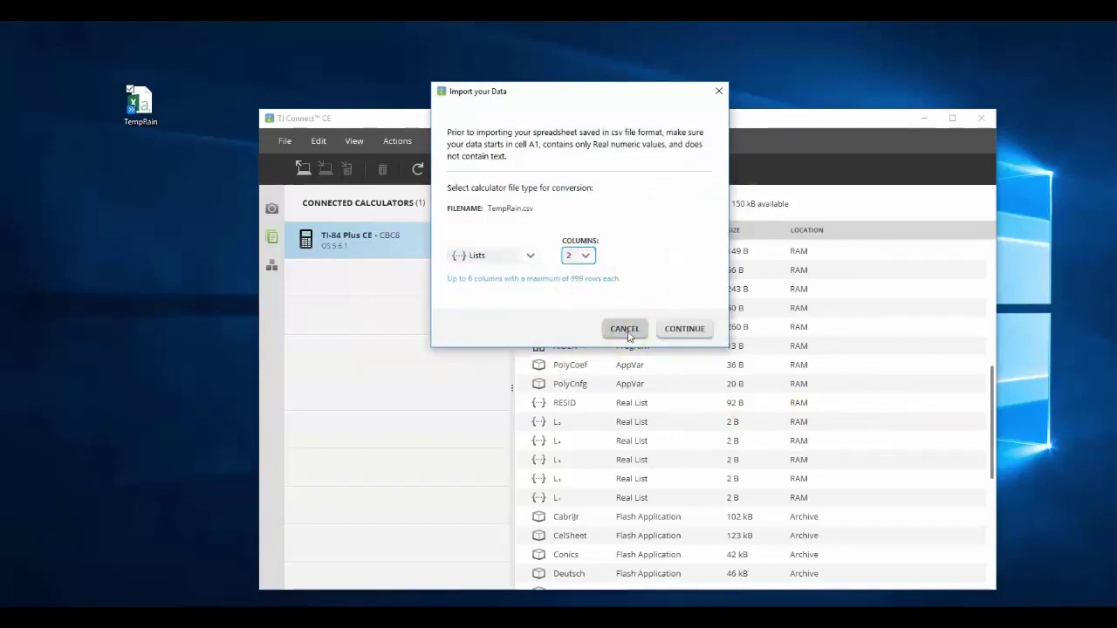
click(680, 329)
- Send the two lists to the TI-84 Plus CE and capture its screen
click(752, 397)
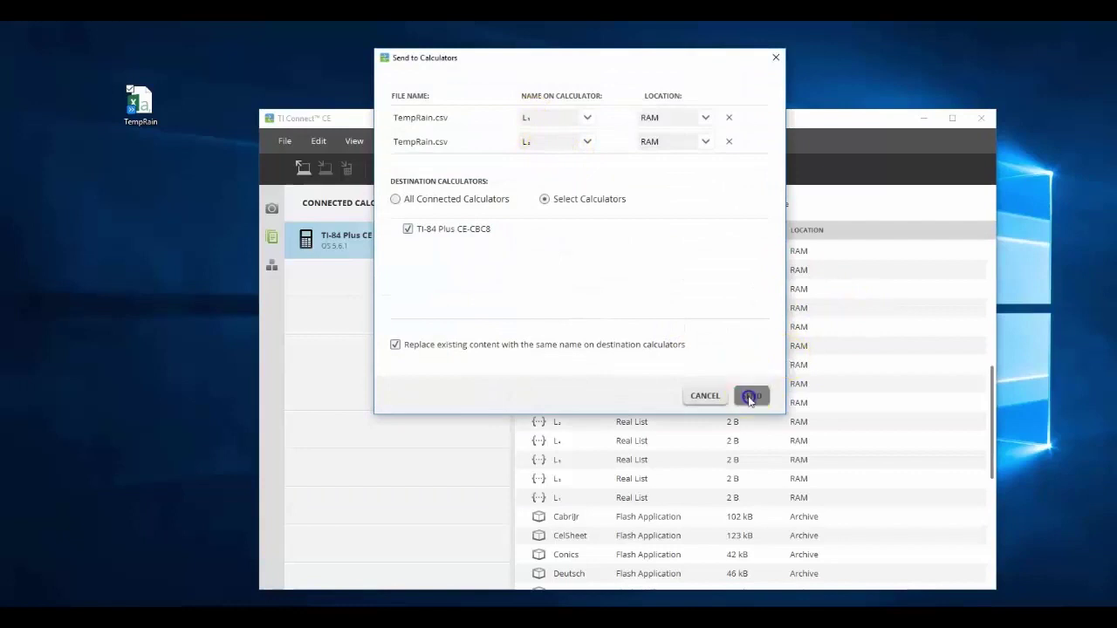
click(749, 397)
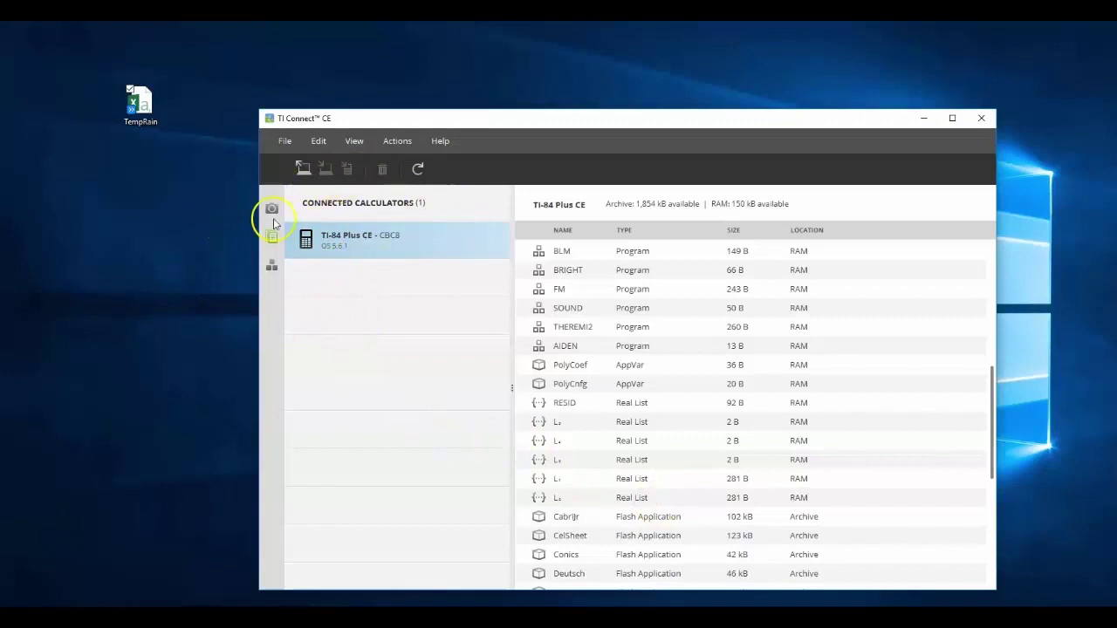
click(270, 213)
click(497, 241)
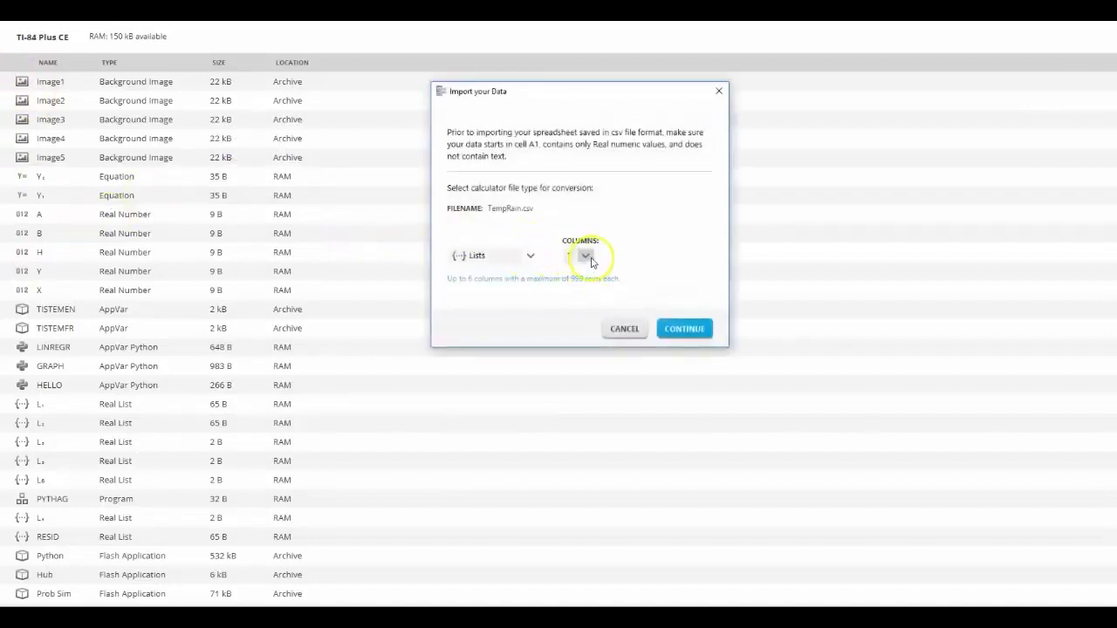
- Import TempRain.csv as 2 columns, name each list, and send both to the emulator
click(584, 256)
click(582, 291)
click(678, 328)
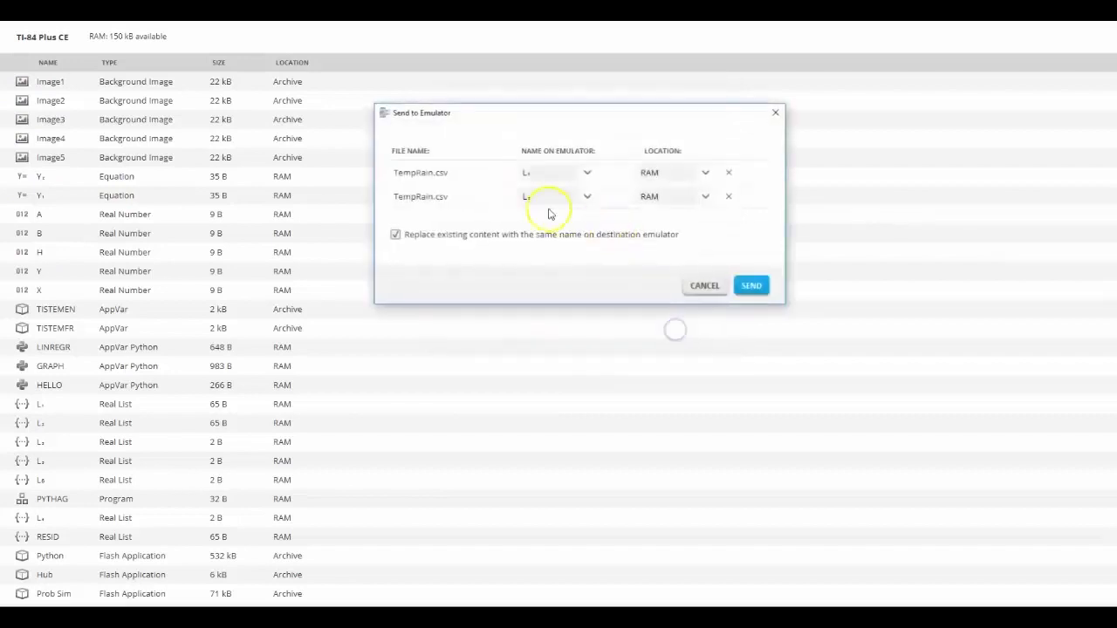
click(587, 175)
click(574, 232)
click(584, 196)
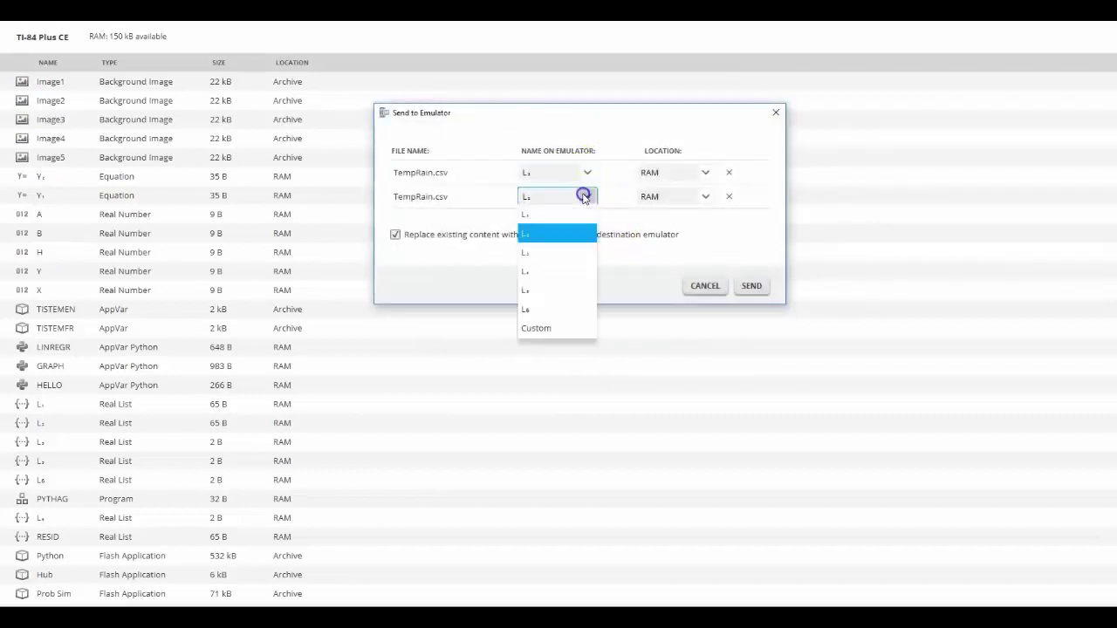
click(564, 272)
click(751, 285)
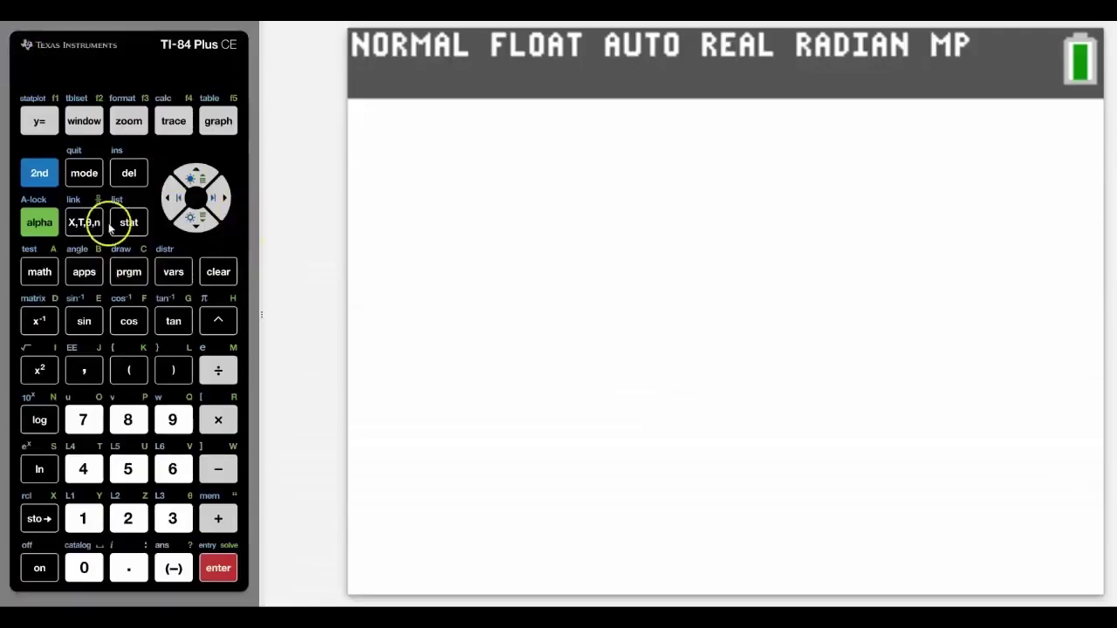
- Review the TempRain data in L3 and L4, then graph the points with both regression curves
click(129, 222)
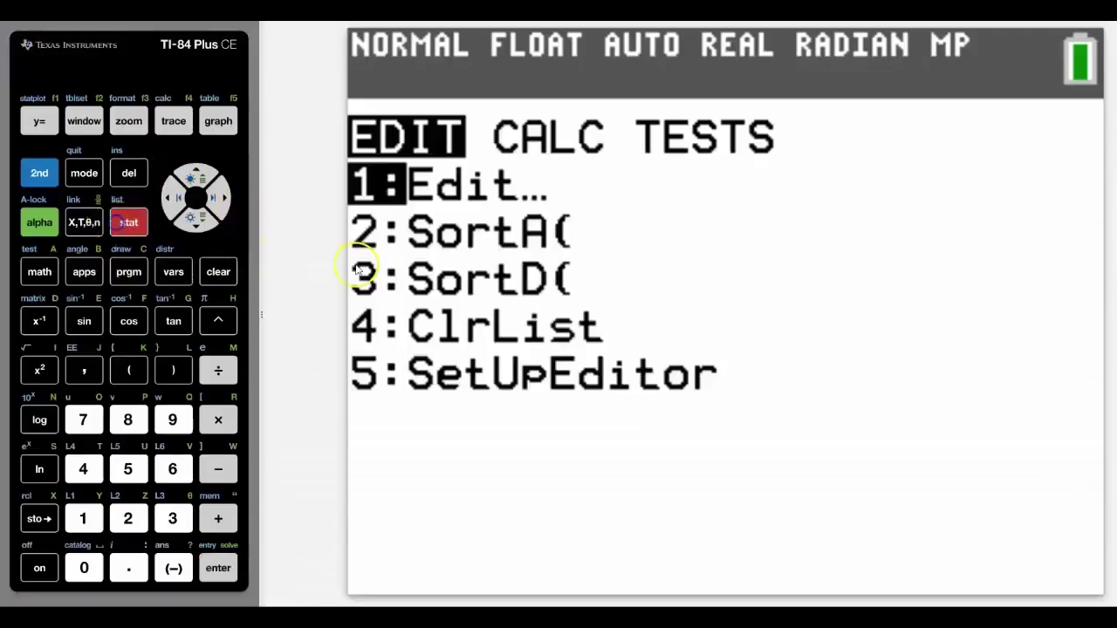
click(225, 569)
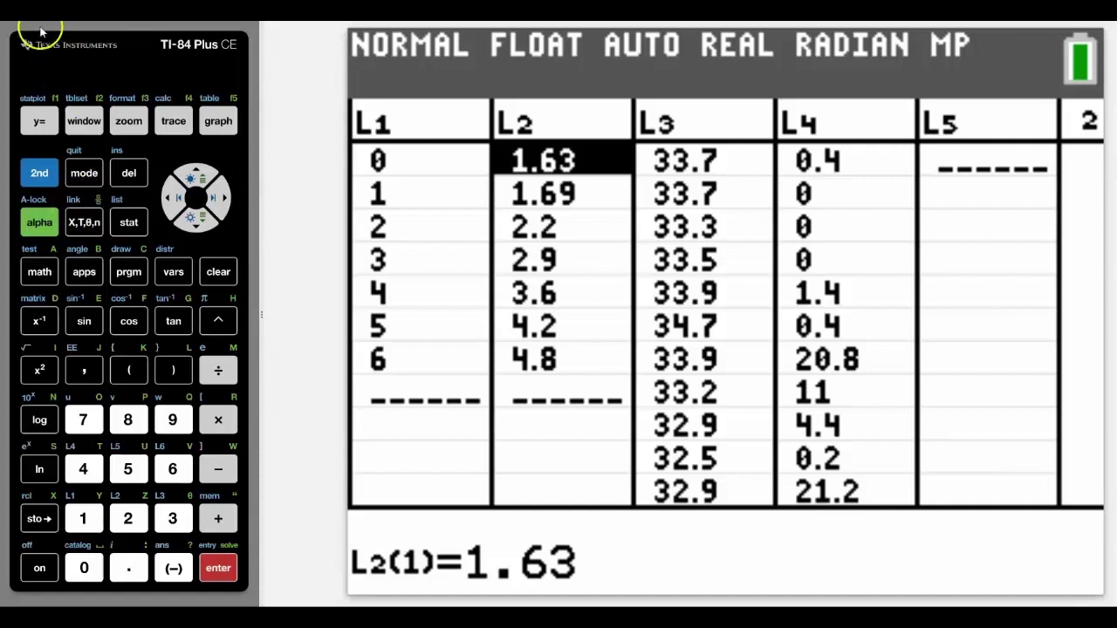
key(Left)
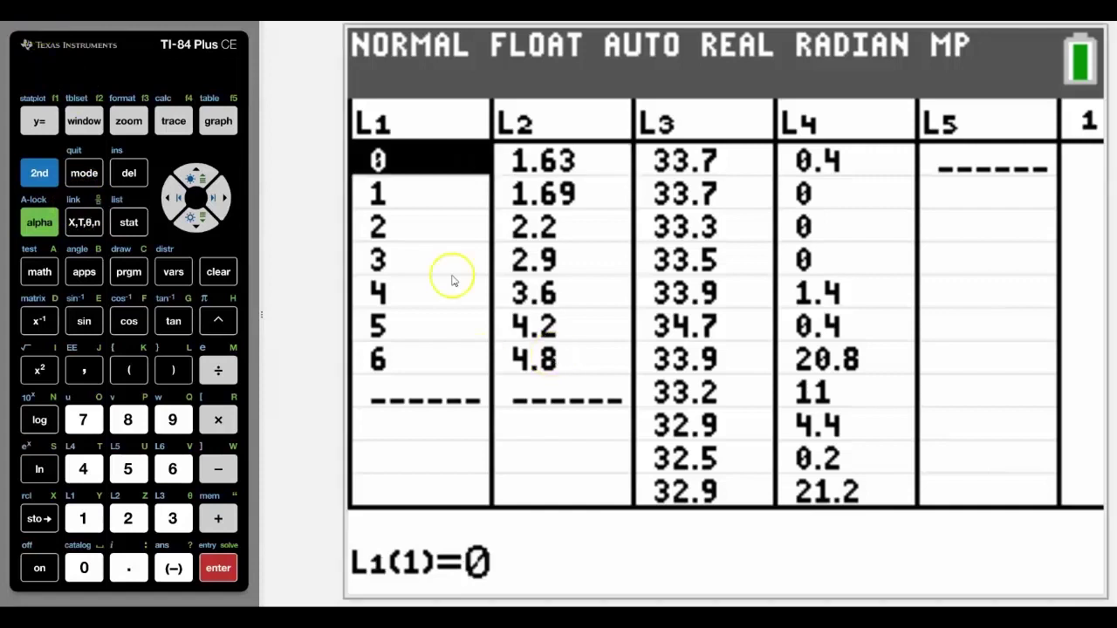
click(218, 120)
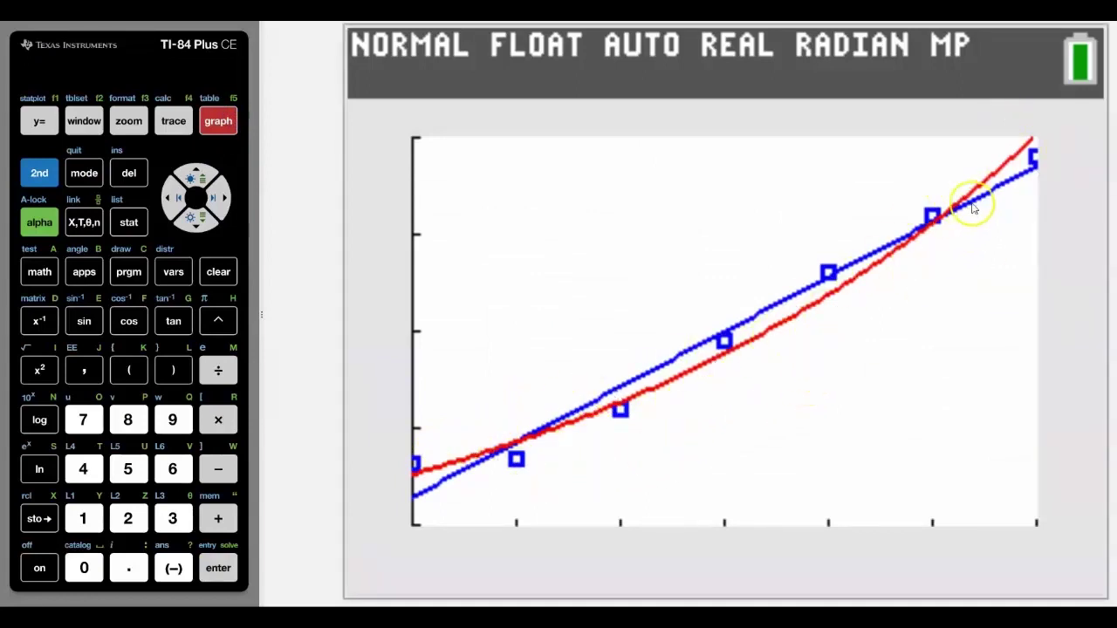
- Deselect the Y2 exponential equation and regraph so only the linear fit shows
click(44, 125)
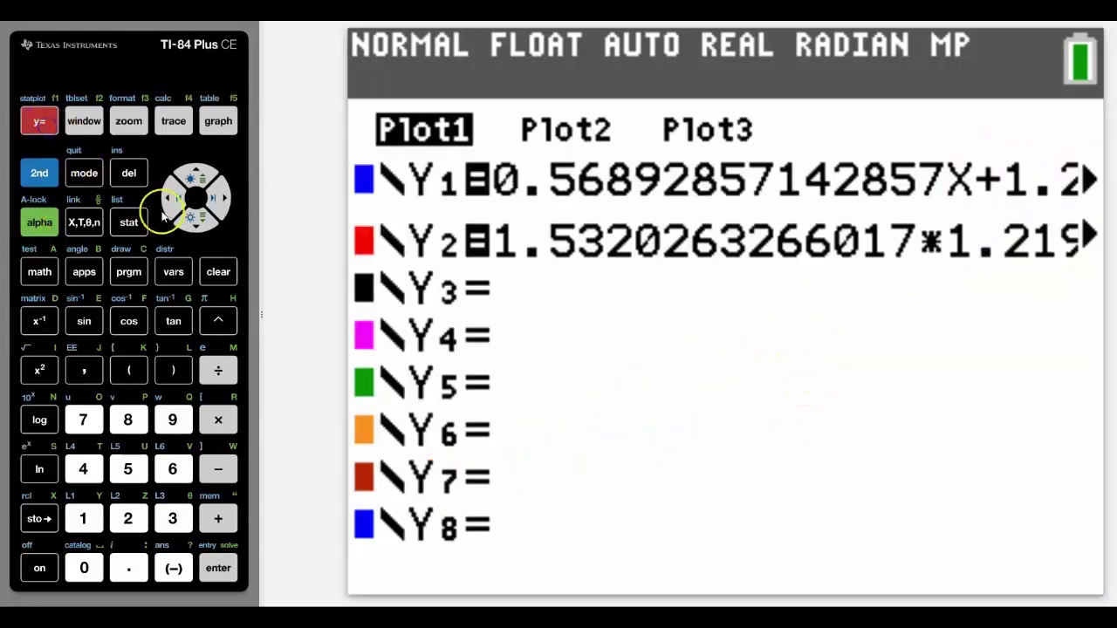
click(194, 218)
click(169, 197)
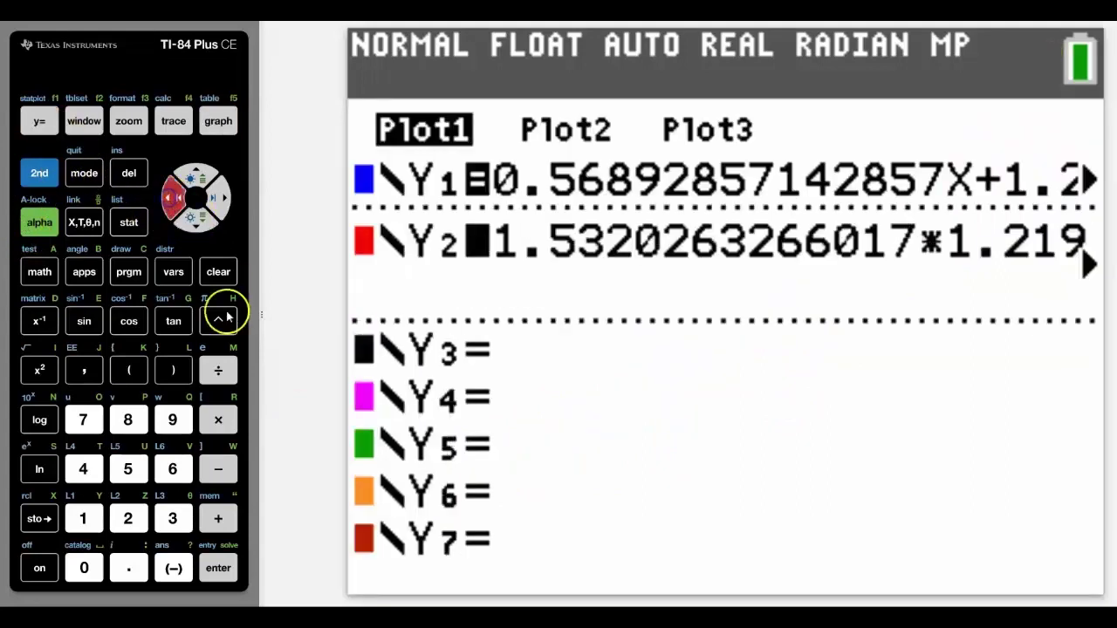
click(218, 565)
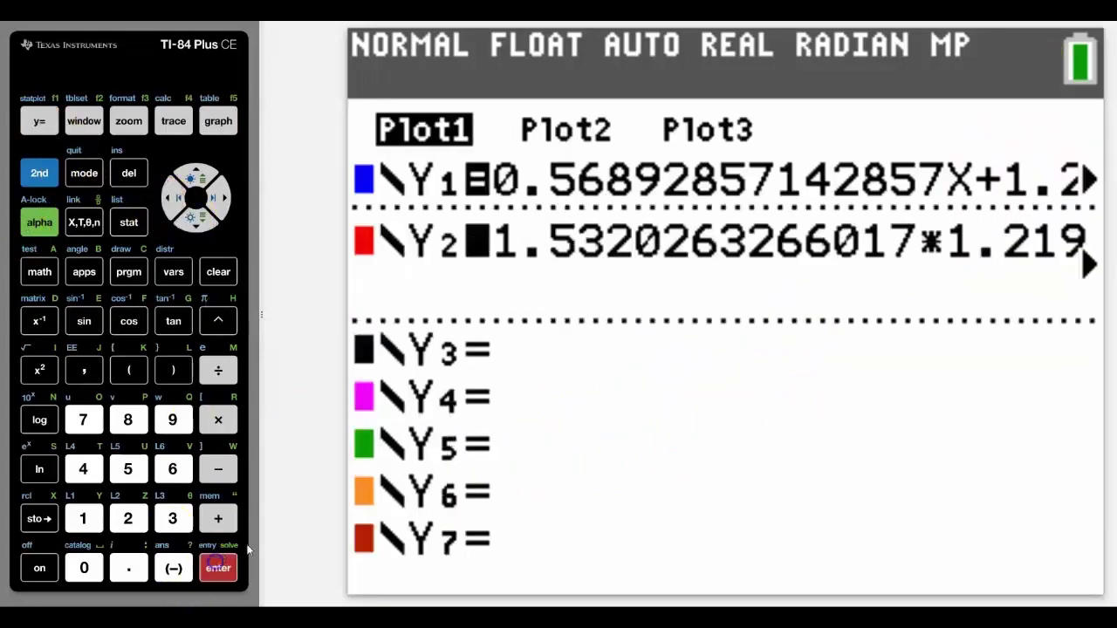
click(218, 120)
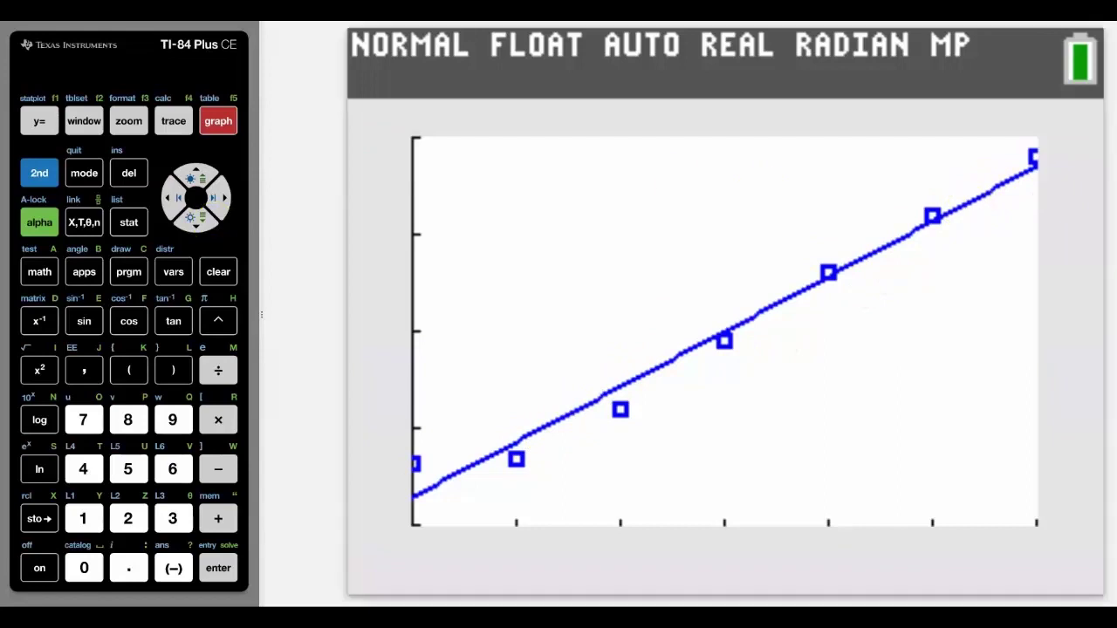
click(40, 173)
- Turn on Plot2 in the stat plot menu
click(39, 121)
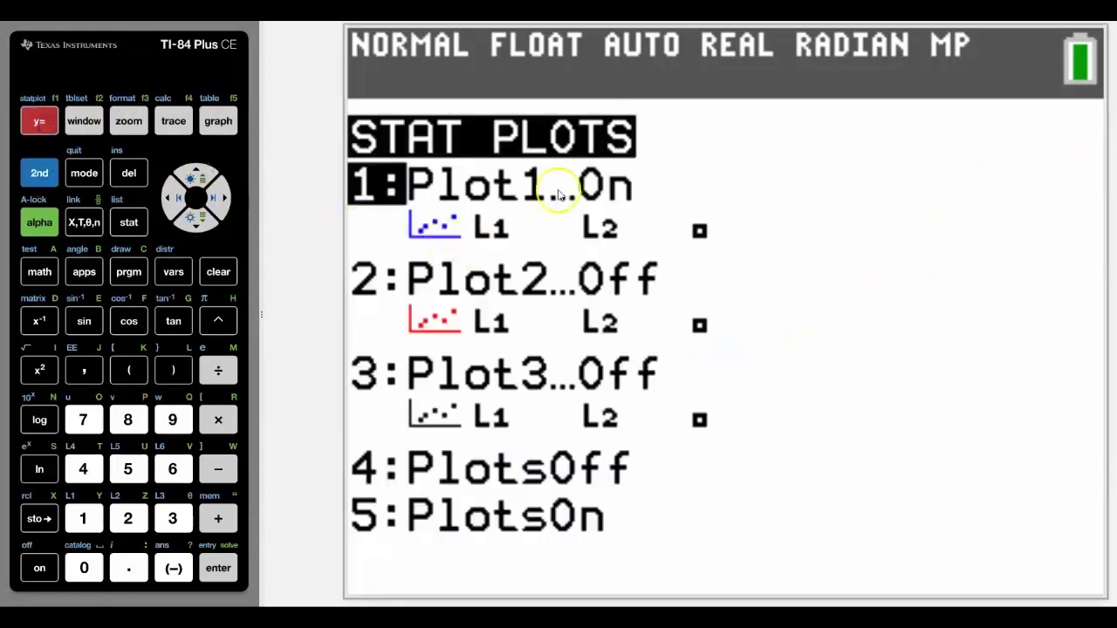
click(124, 520)
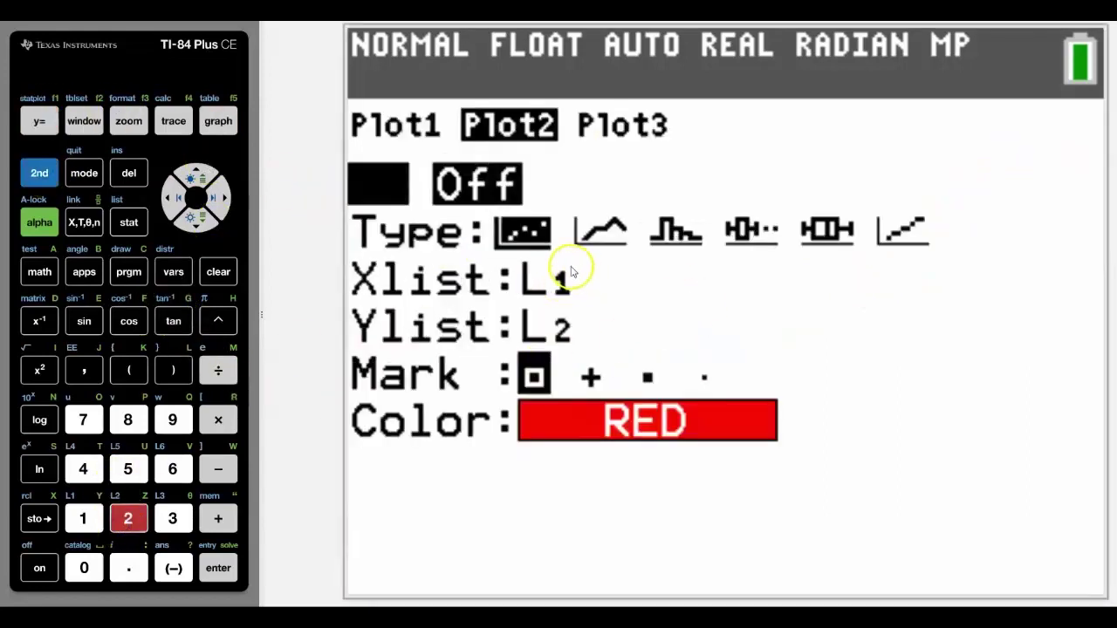
click(218, 568)
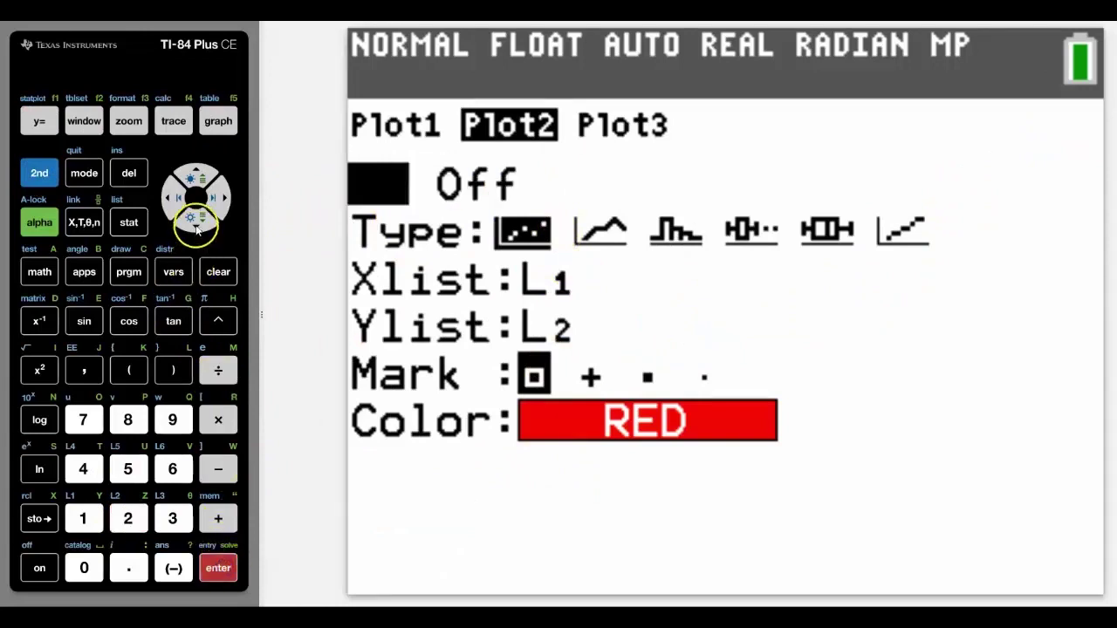
click(199, 218)
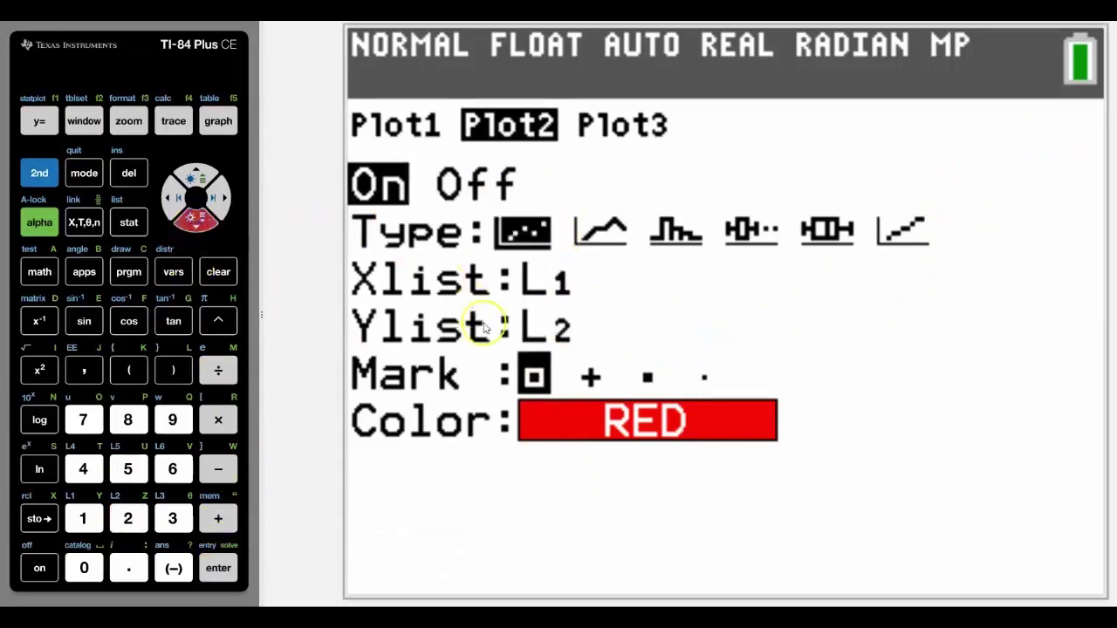
click(33, 204)
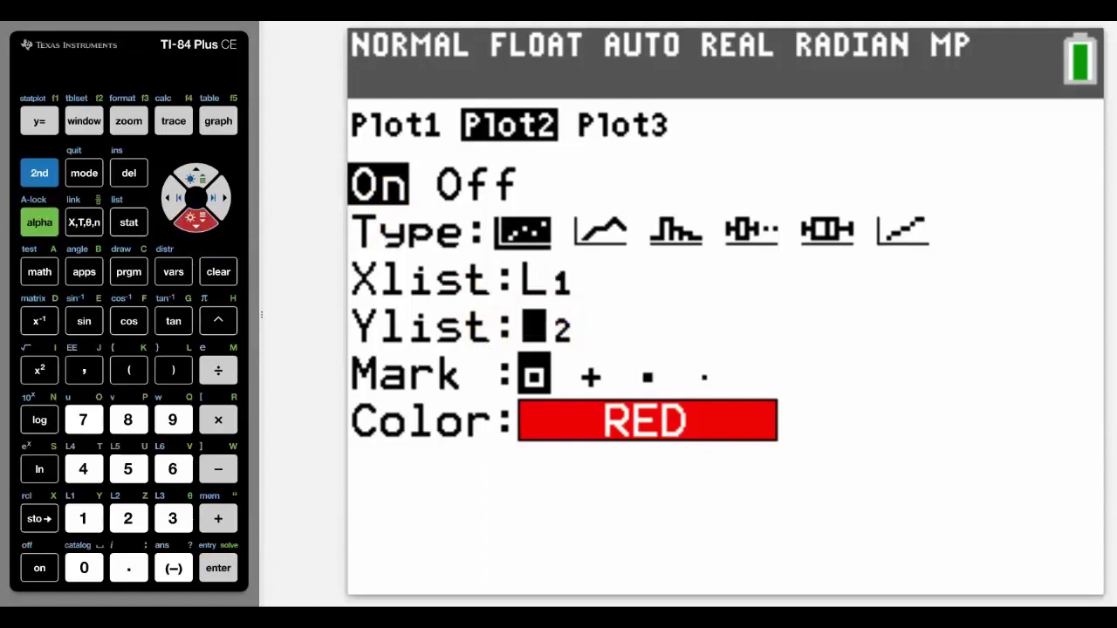
- Set Plot2's Ylist to RESID and its colour to green, then regraph
click(39, 172)
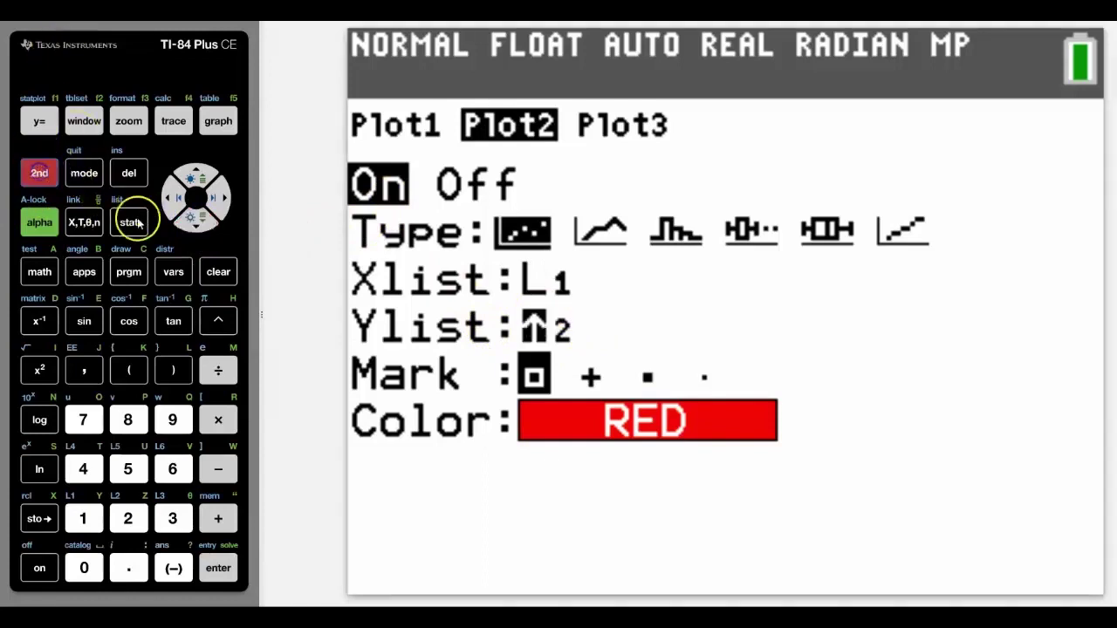
click(129, 223)
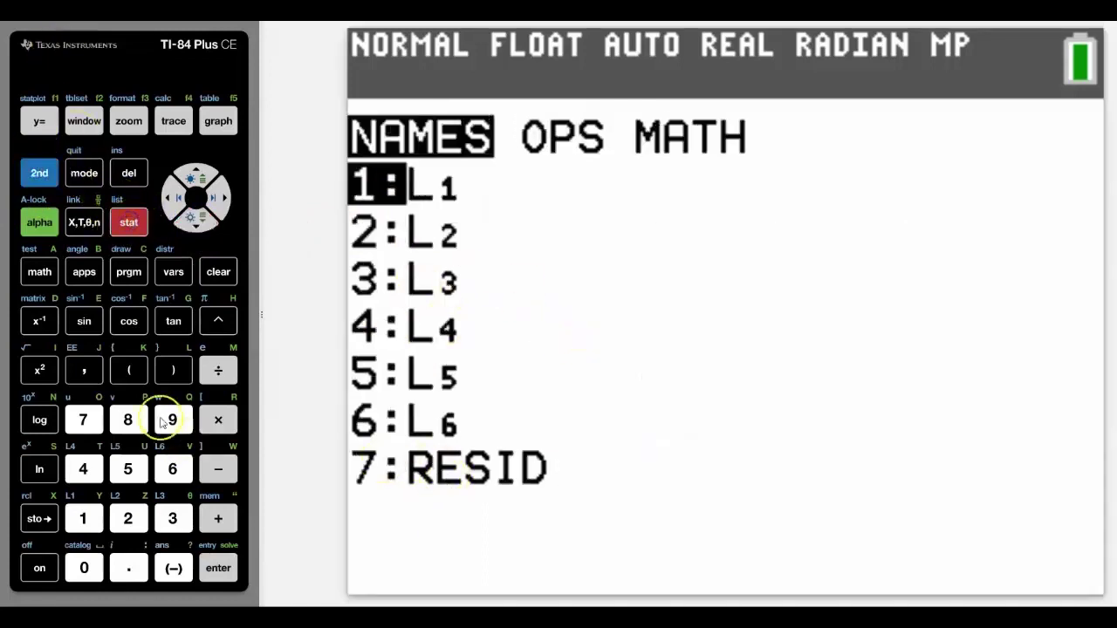
click(91, 423)
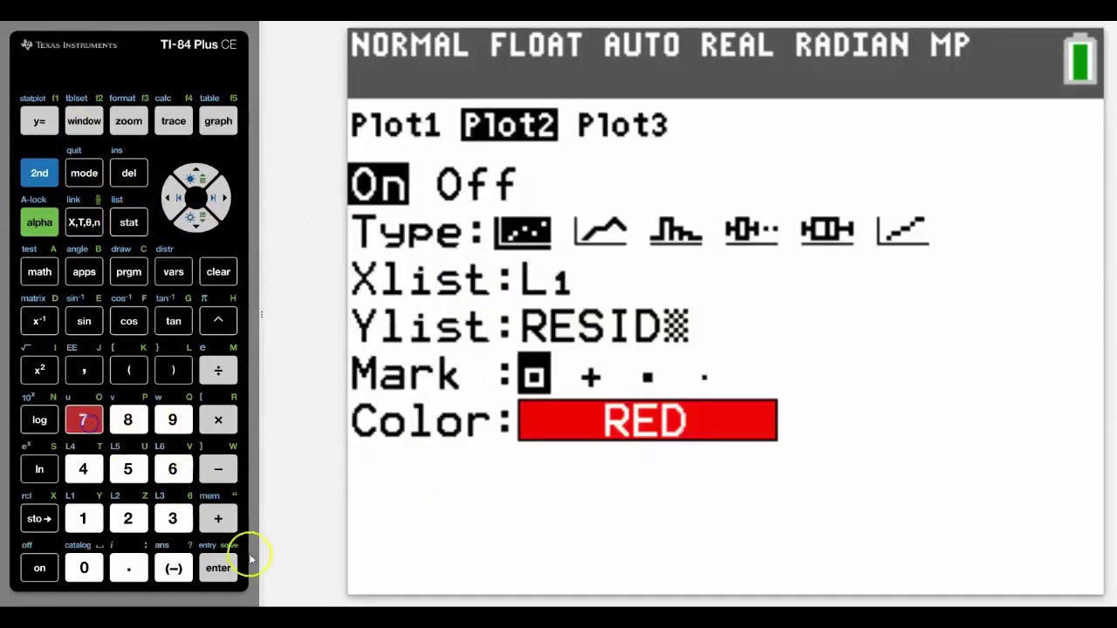
click(197, 218)
click(225, 199)
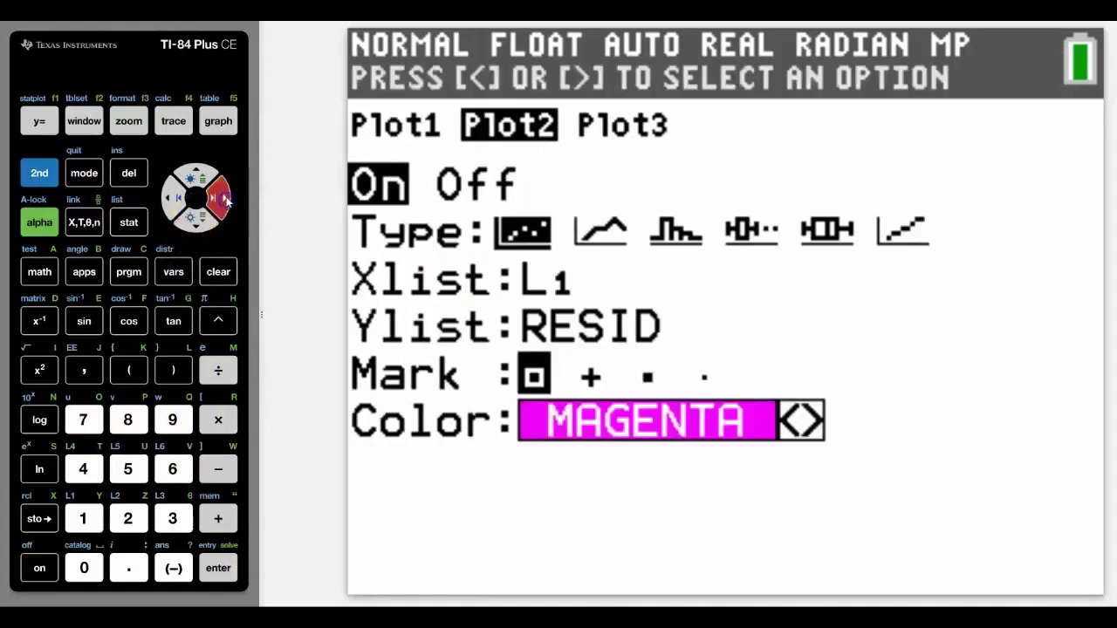
click(225, 199)
click(218, 568)
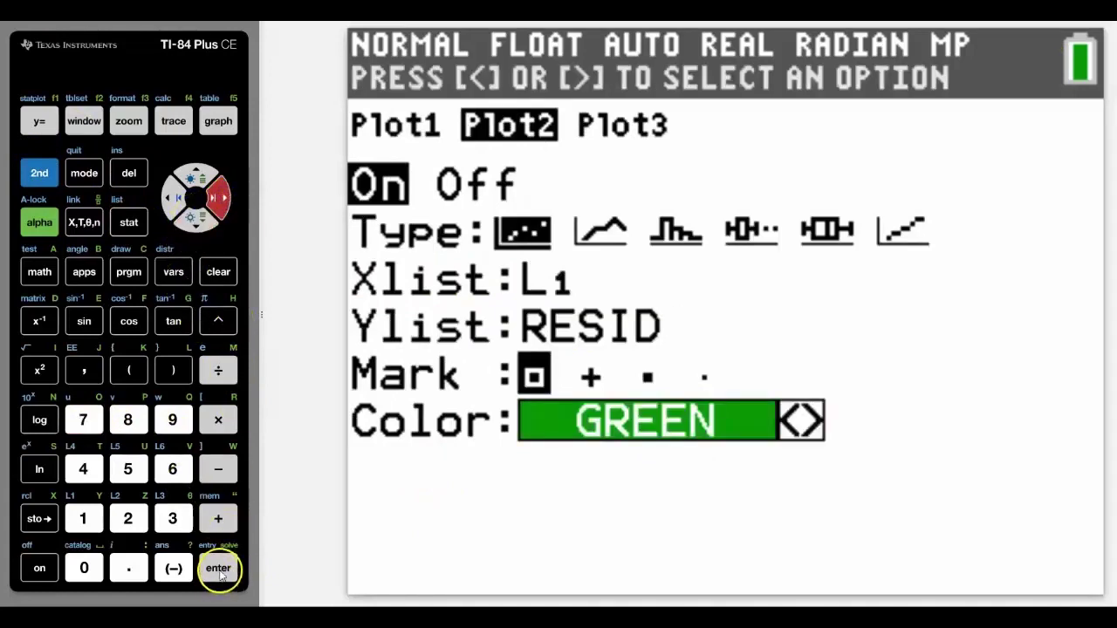
click(218, 122)
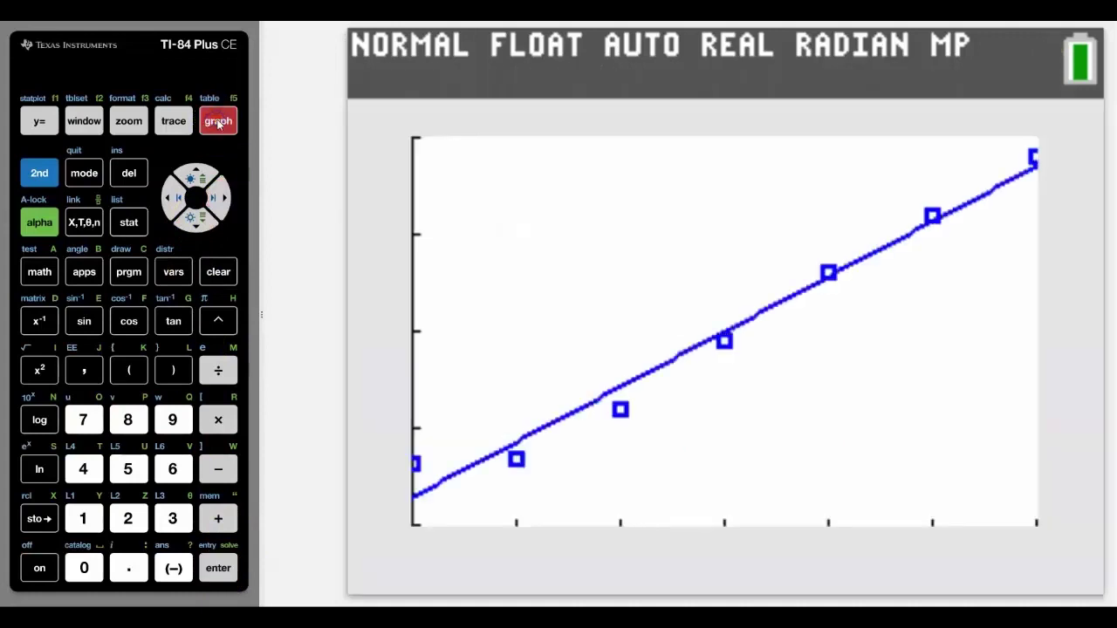
- Check the window settings, then apply ZoomStat so the green residuals fit on screen
click(659, 421)
click(85, 122)
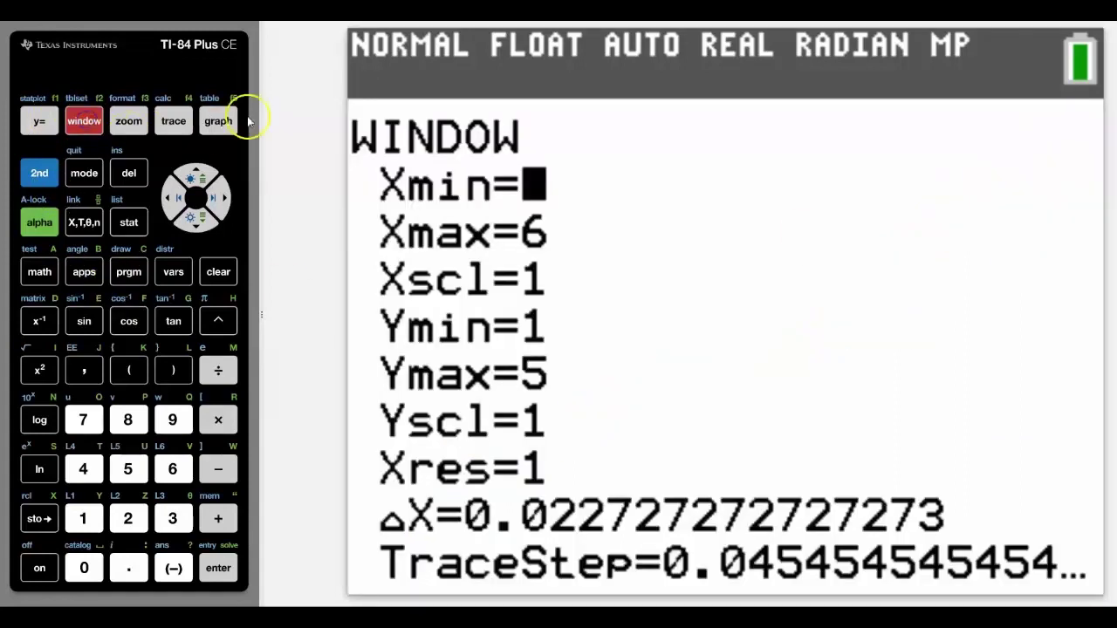
click(129, 123)
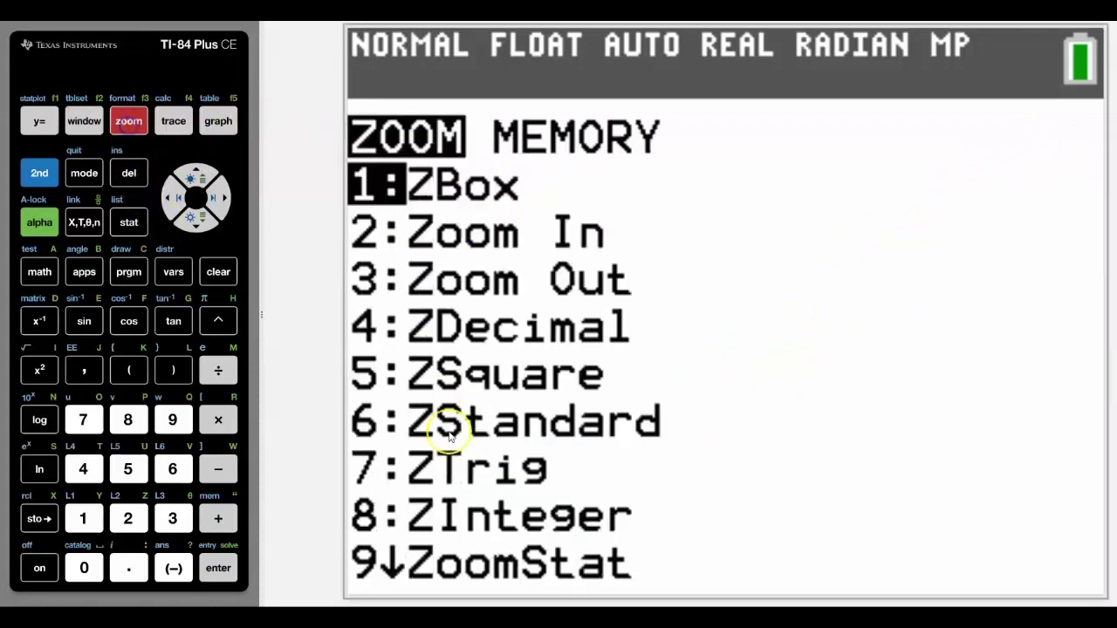
click(171, 419)
click(218, 568)
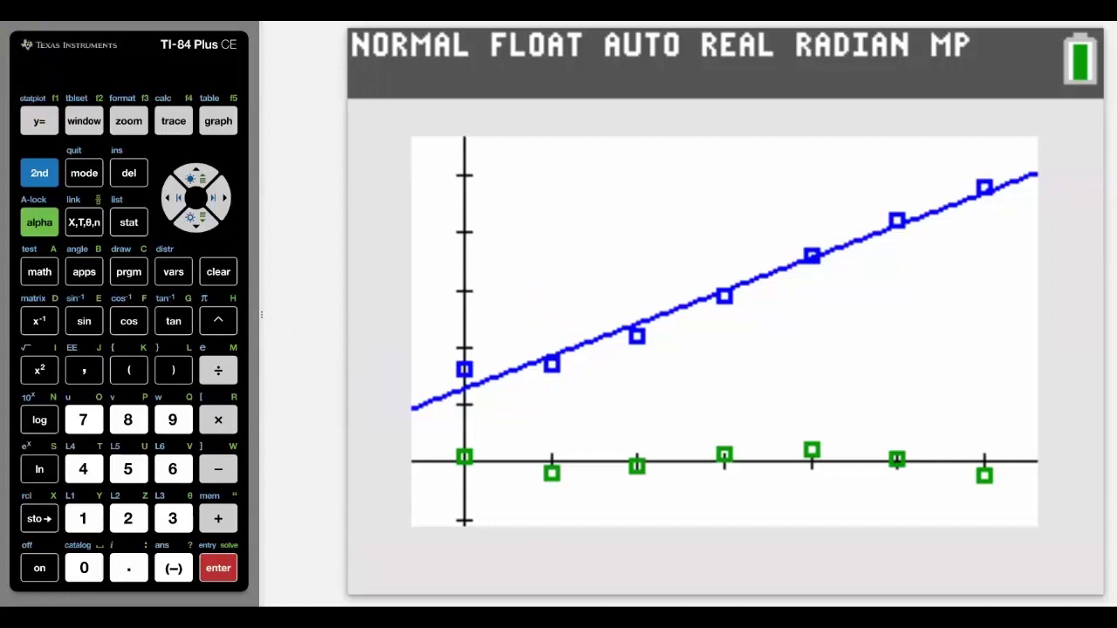
- Insert the RESID list as a new column after L6 in the list editor
click(128, 222)
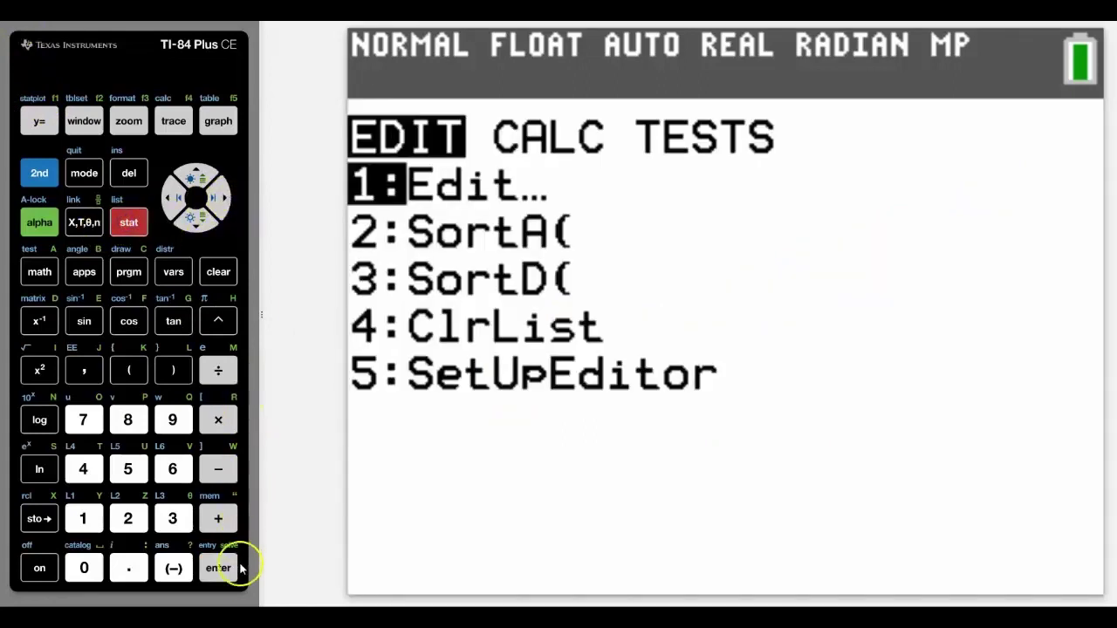
click(217, 568)
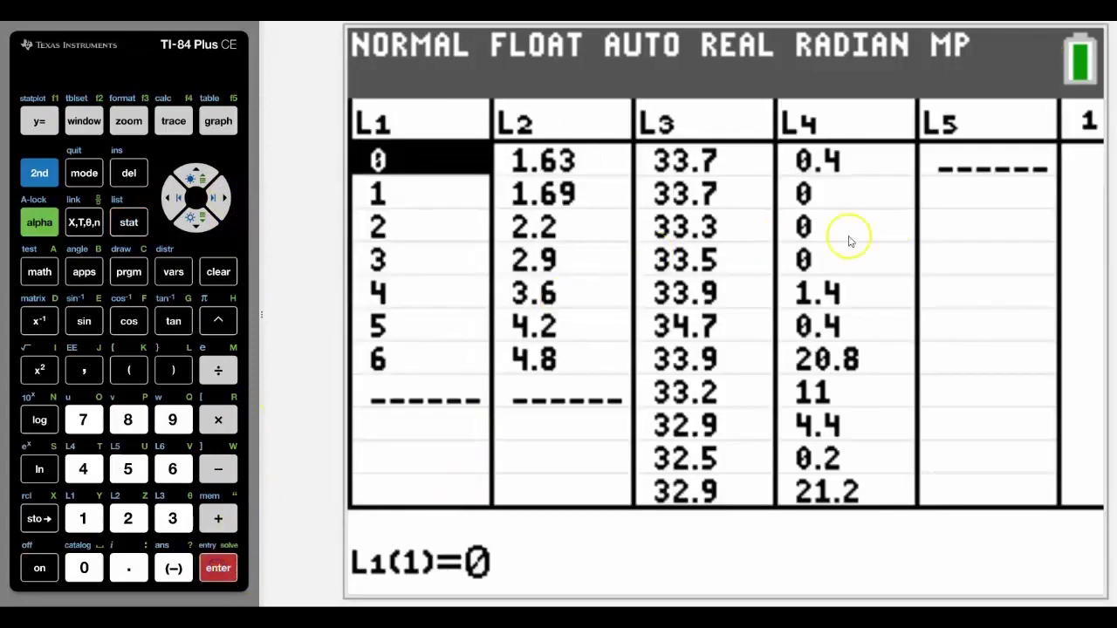
click(213, 194)
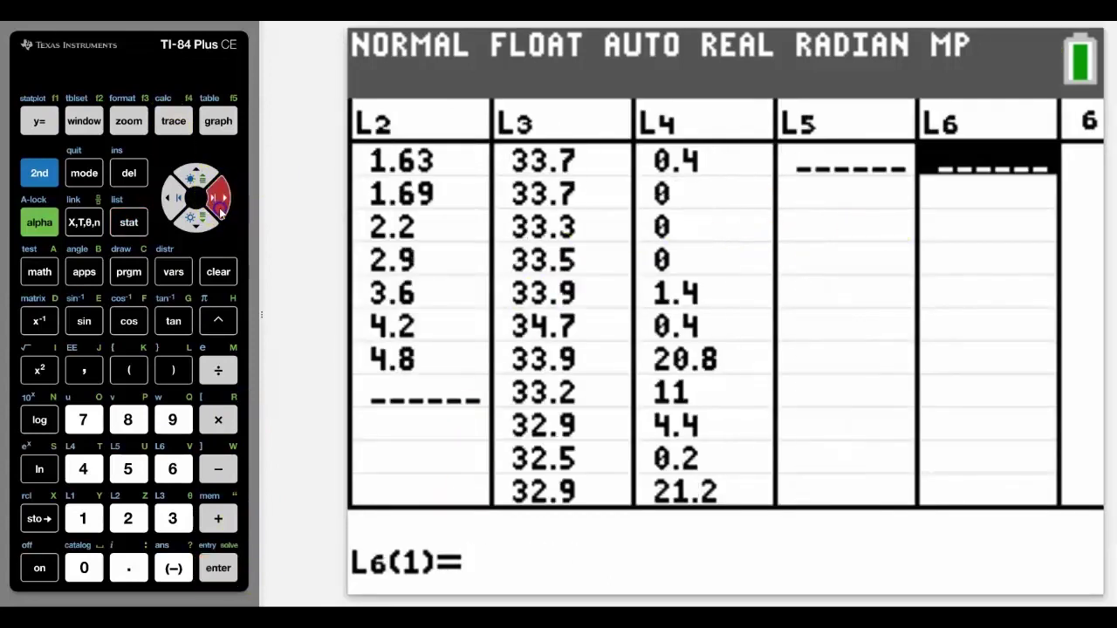
click(292, 285)
click(198, 197)
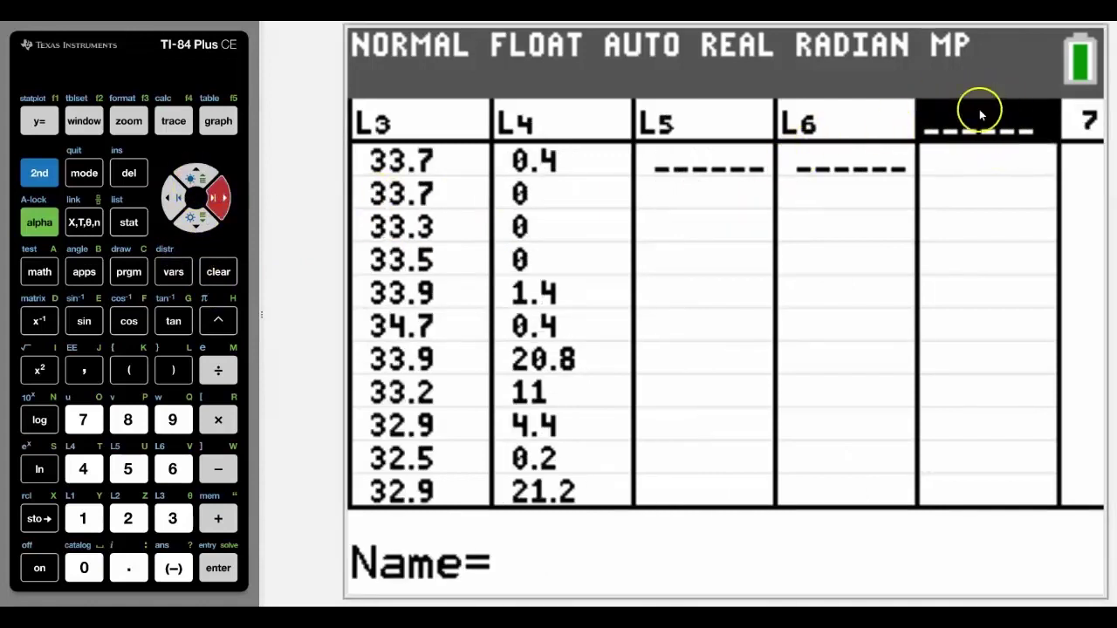
click(40, 173)
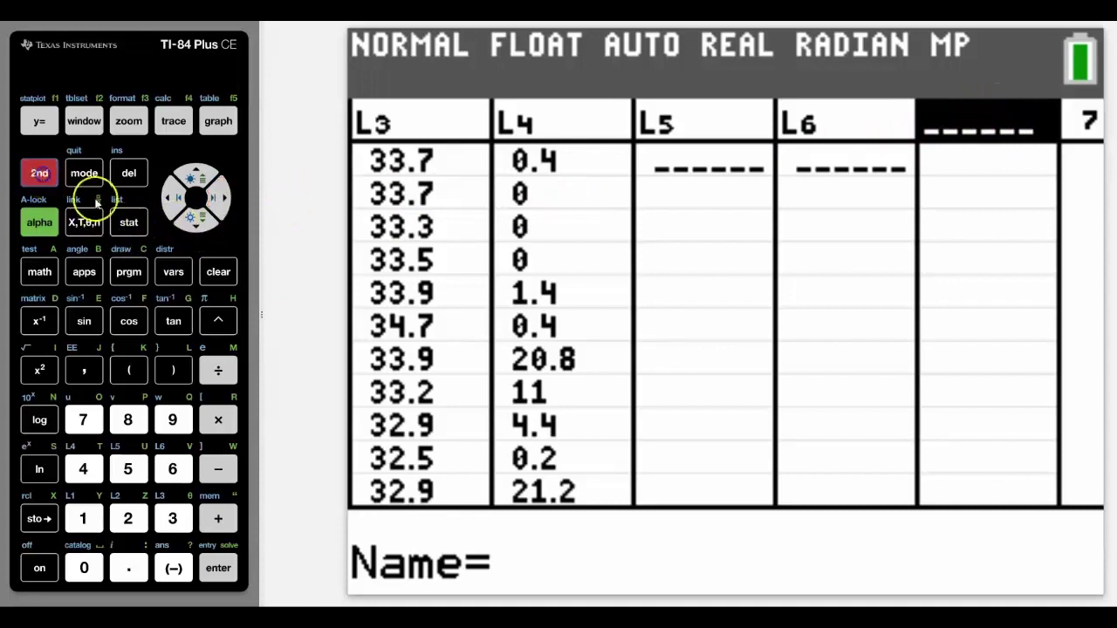
click(129, 222)
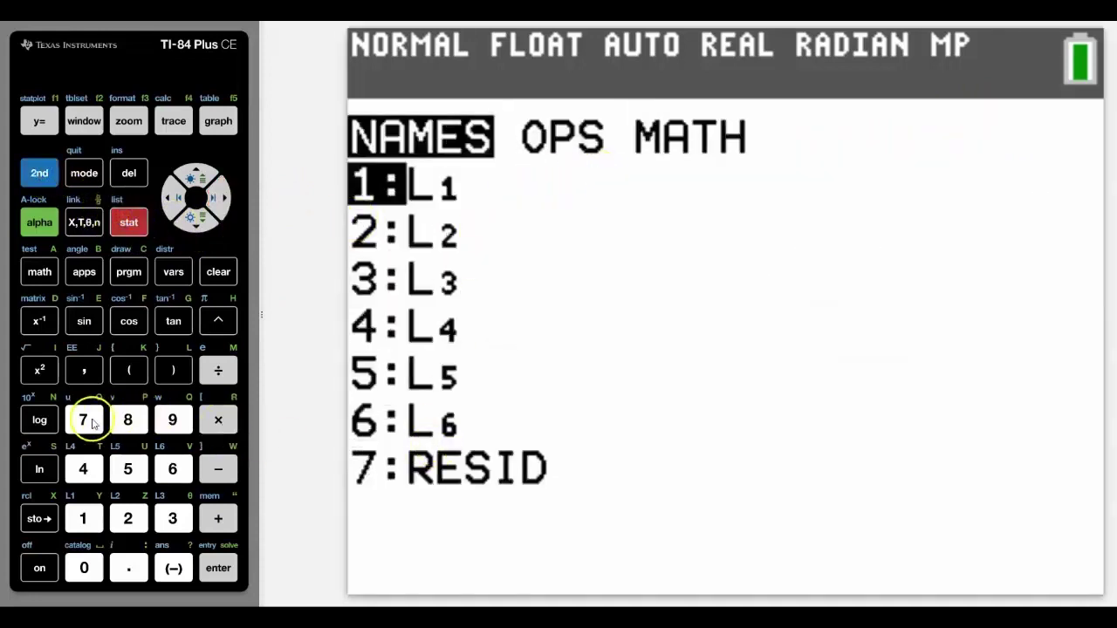
click(91, 423)
click(218, 567)
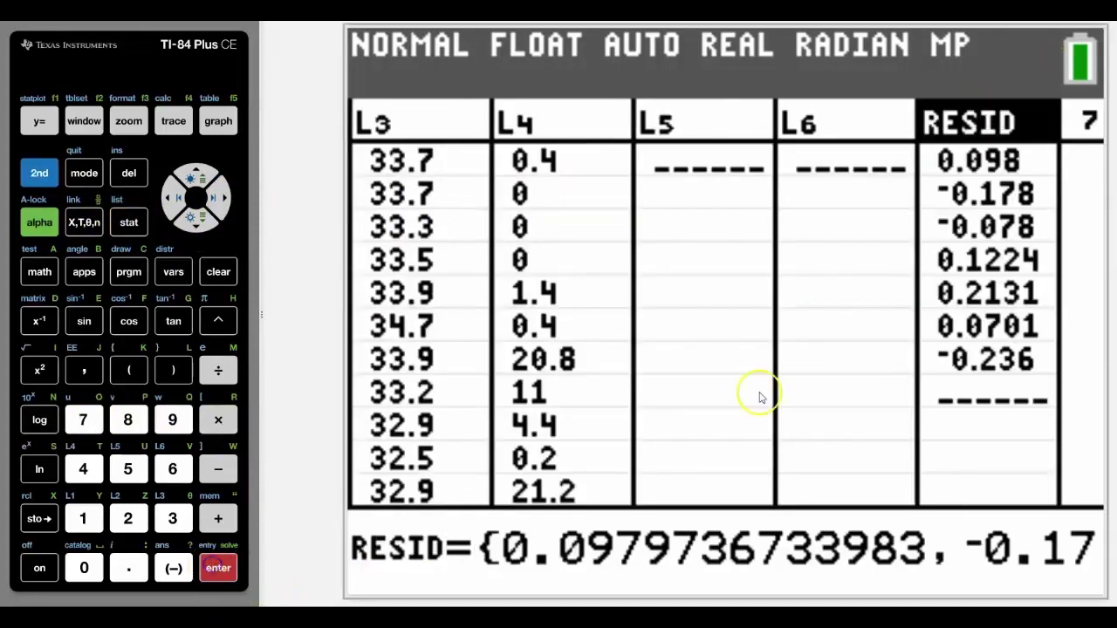
click(220, 121)
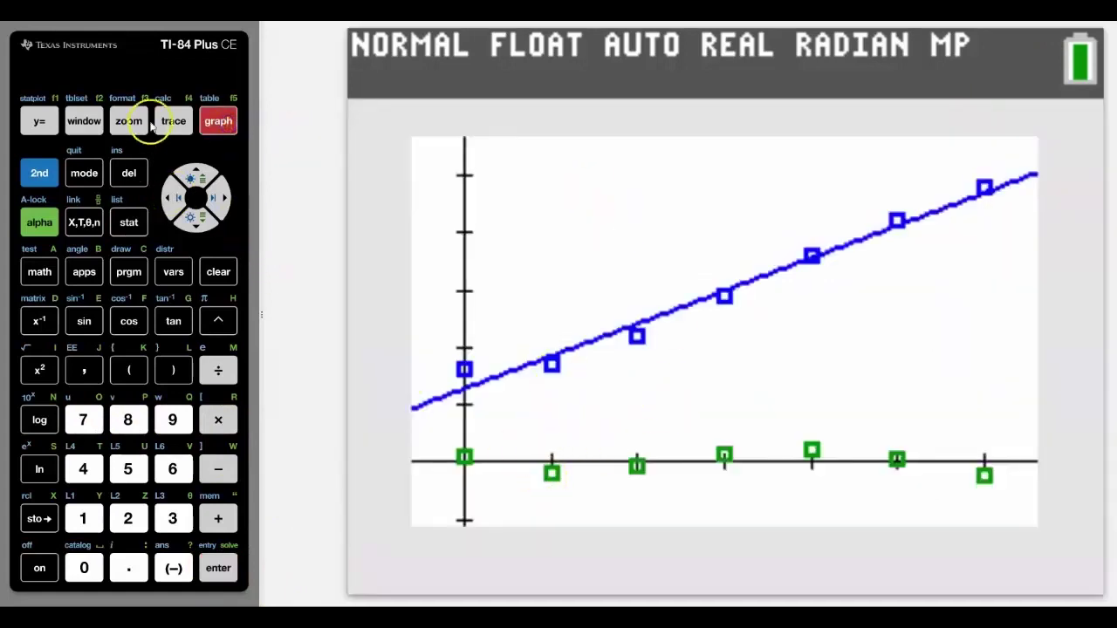
click(174, 121)
click(195, 225)
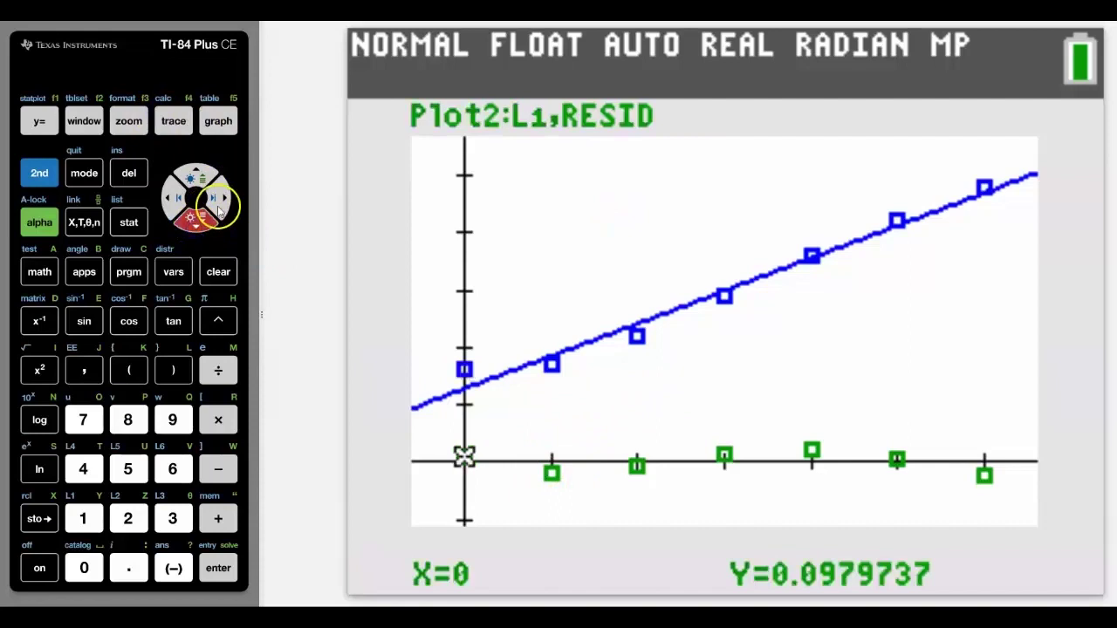
click(221, 201)
click(221, 201)
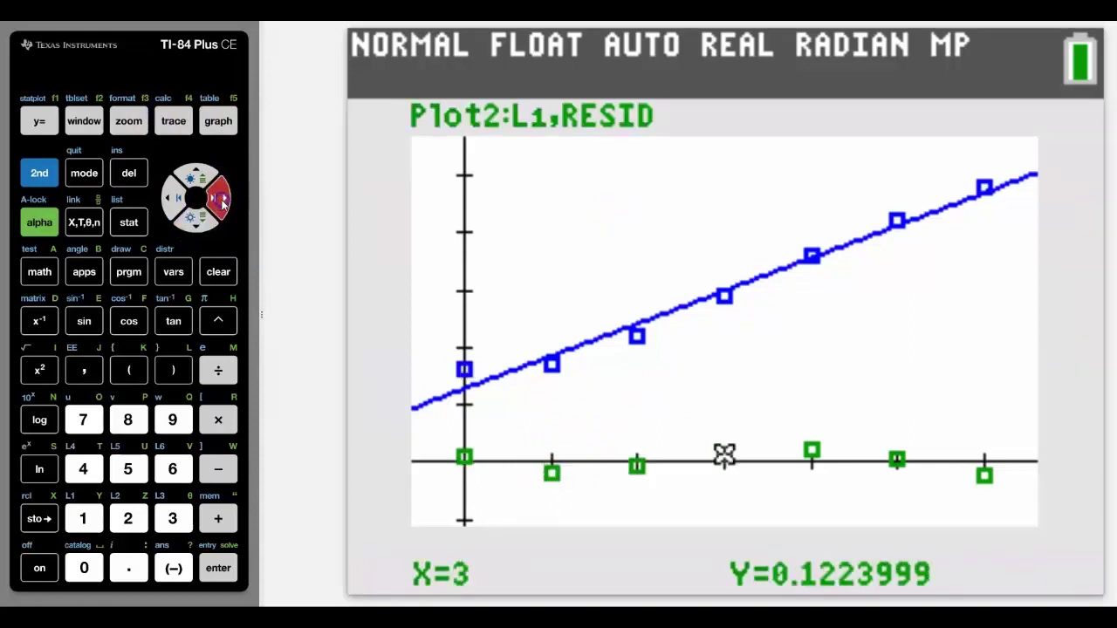
click(221, 200)
click(128, 222)
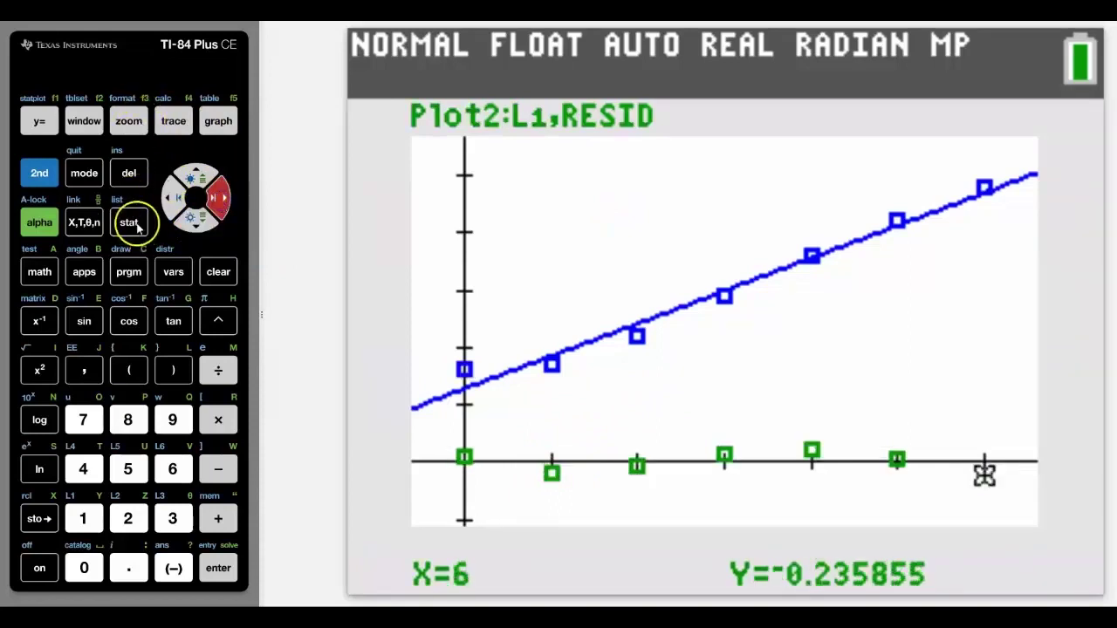
click(218, 568)
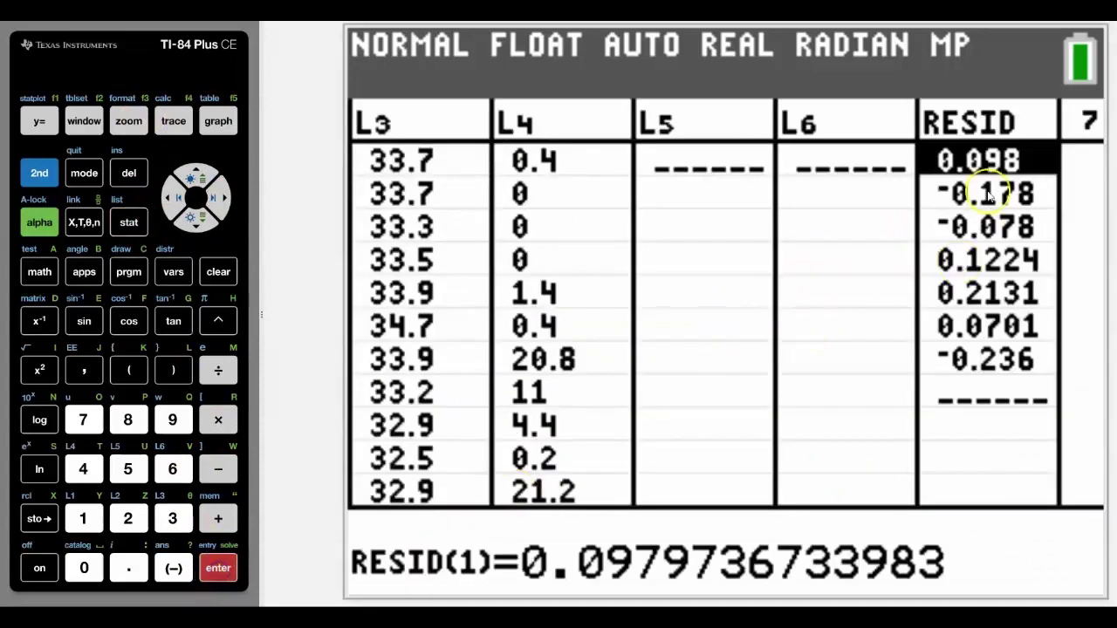
- Set L6 equal to L1 so it holds the values 0 through 6
click(172, 197)
click(192, 172)
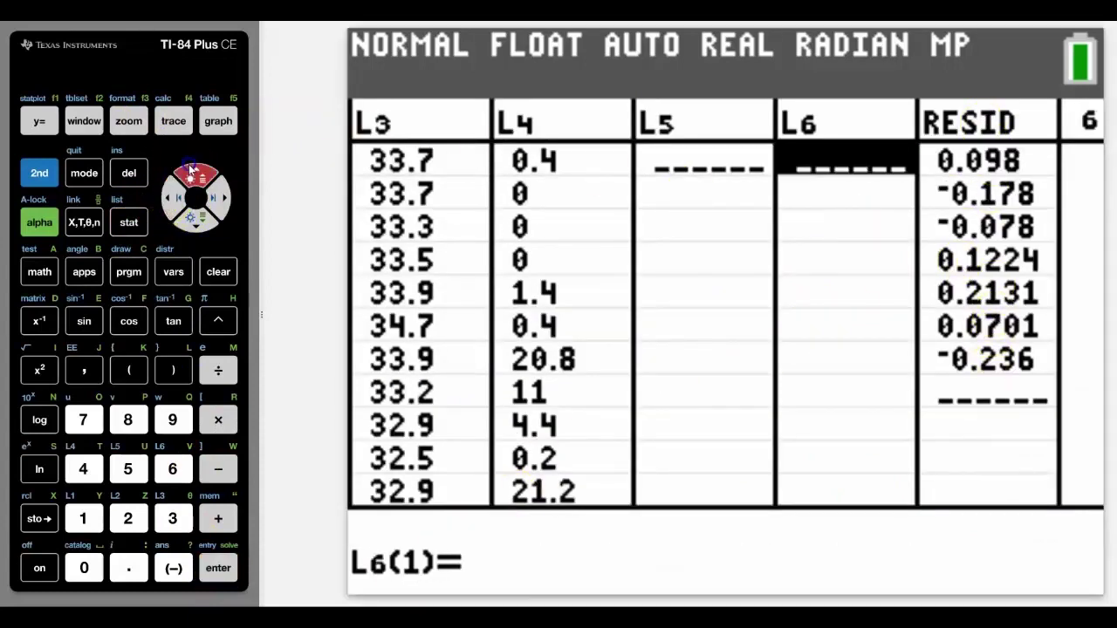
click(39, 172)
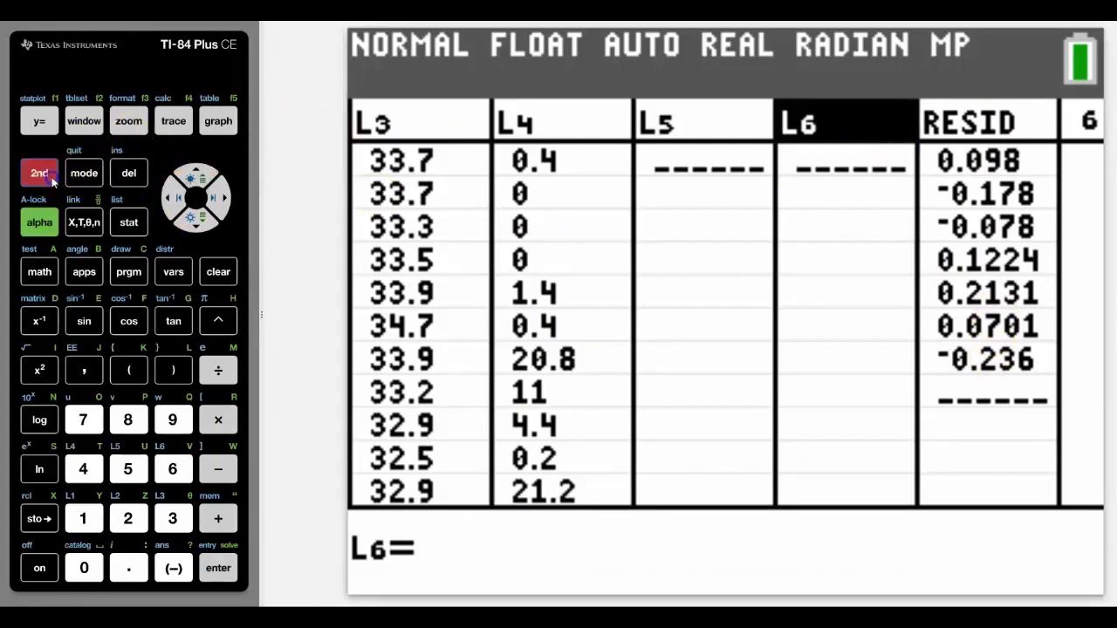
click(83, 519)
click(218, 568)
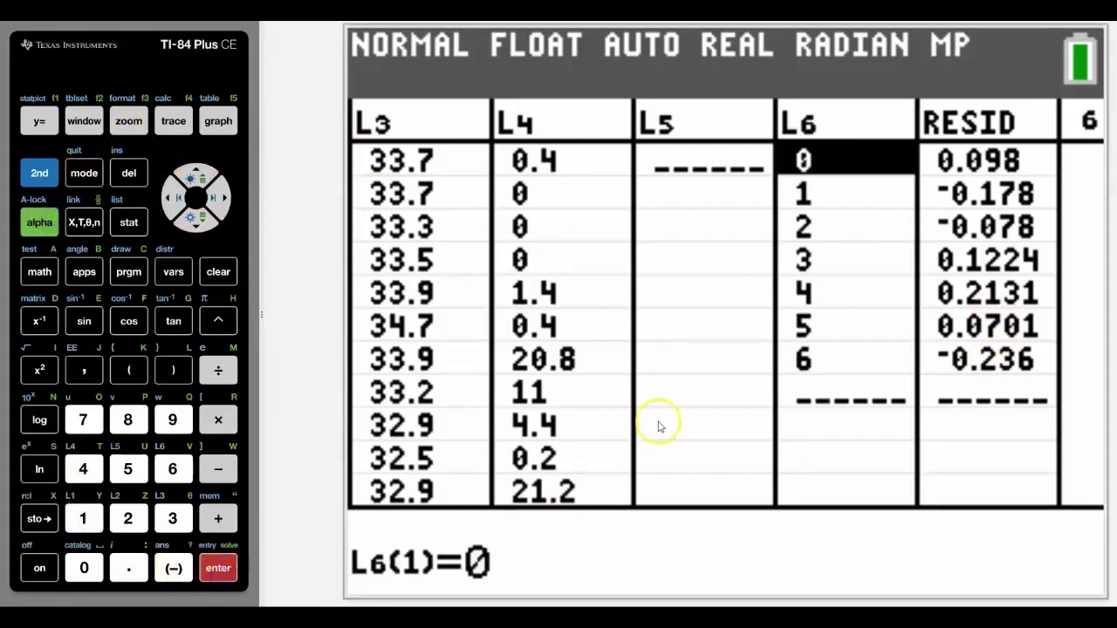